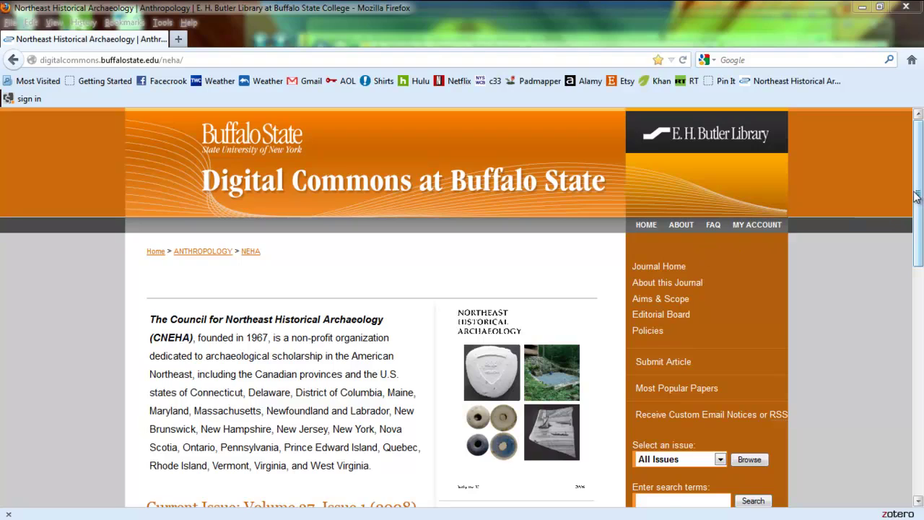
pyautogui.moveTo(916, 191); pyautogui.dragTo(918, 388)
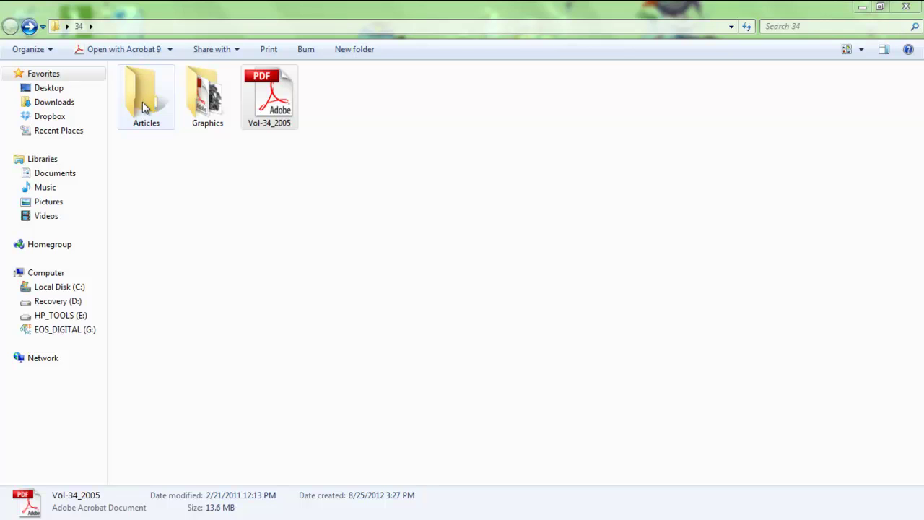
# Step: Copy the Vol-34_2005 PDF into the Articles folder
pyautogui.rightClick(273, 106)
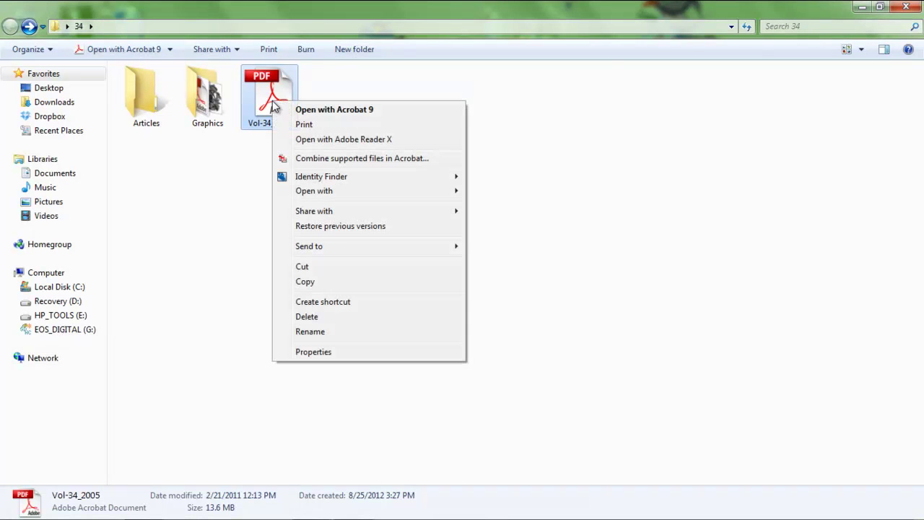
pyautogui.click(342, 281)
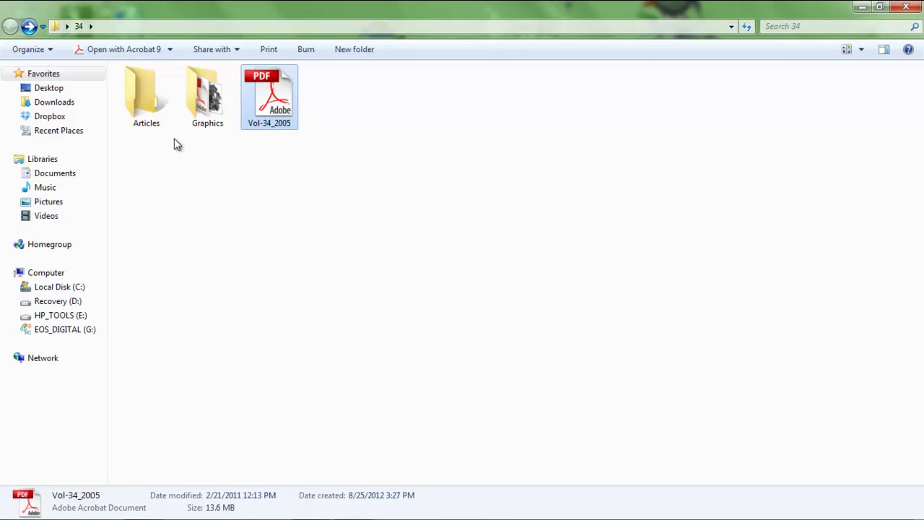
pyautogui.rightClick(142, 92)
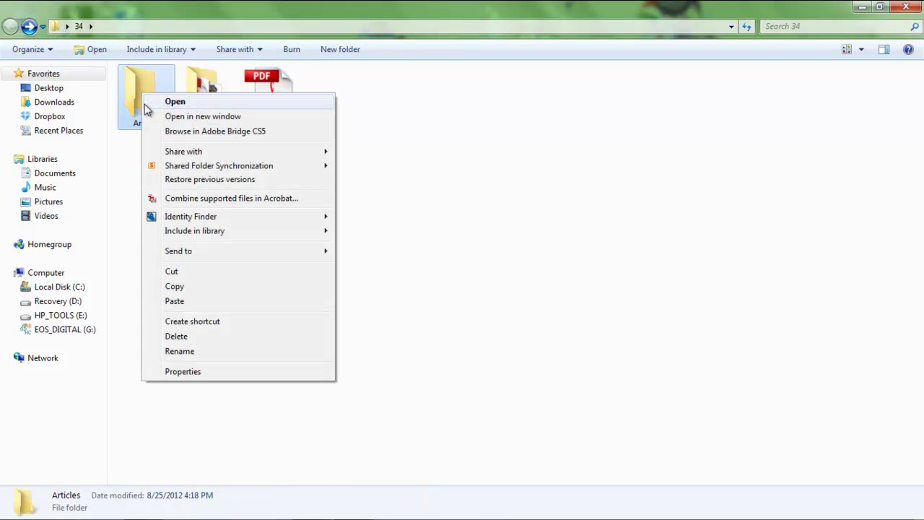
pyautogui.click(213, 306)
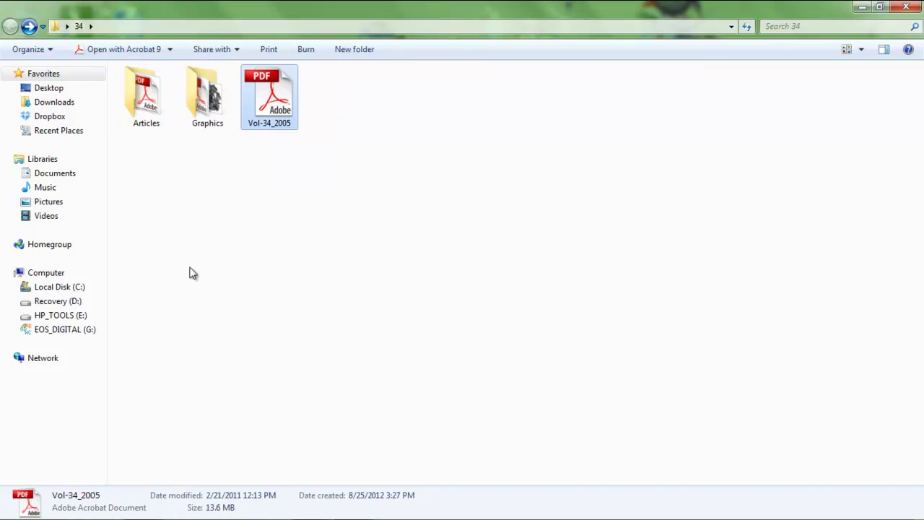
# Step: Open the copied Vol-34_2005 PDF from the Articles folder and go to its table of contents on page 5
pyautogui.click(146, 107)
pyautogui.doubleClick(146, 107)
pyautogui.doubleClick(145, 105)
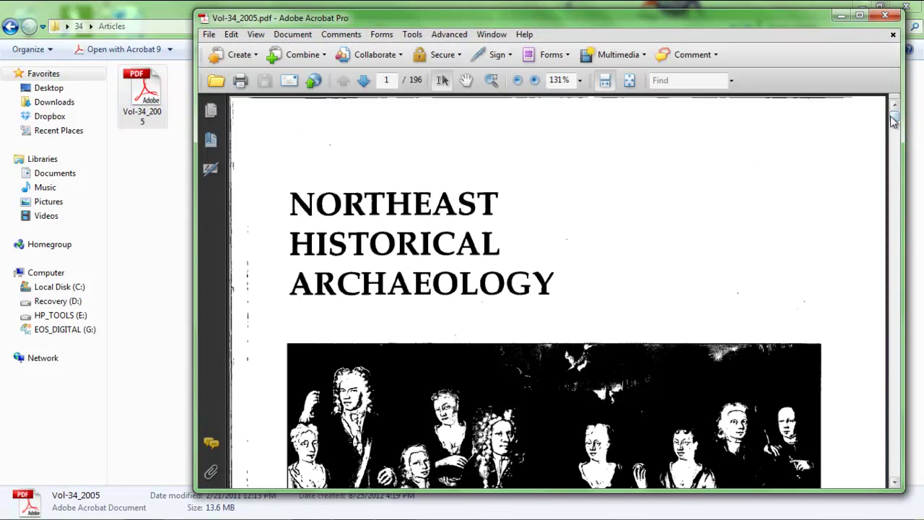
pyautogui.click(894, 481)
pyautogui.scroll(-15, 897, 490)
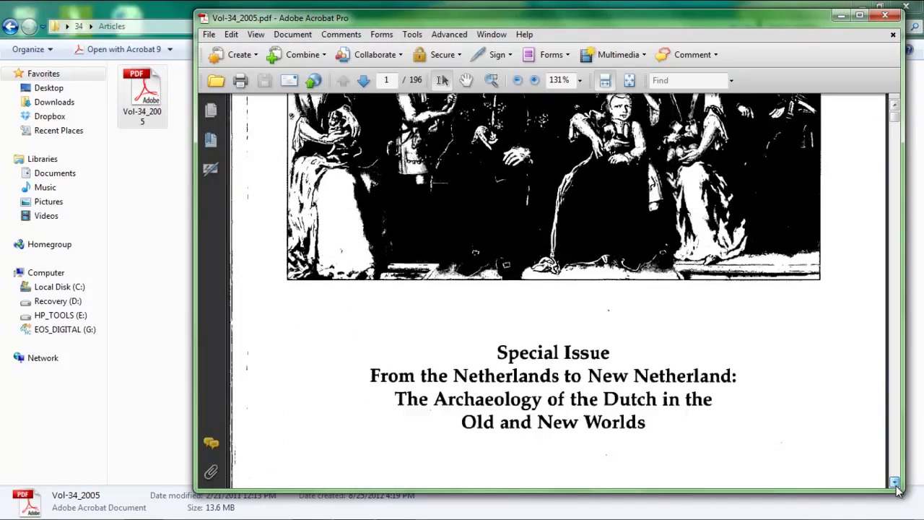
pyautogui.scroll(-20, 897, 489)
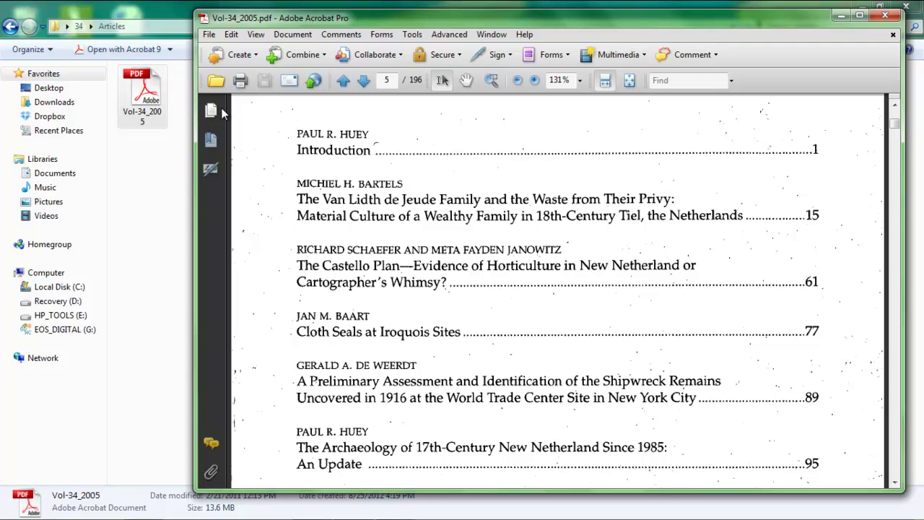
# Step: Show the page thumbnails of the document
pyautogui.click(255, 34)
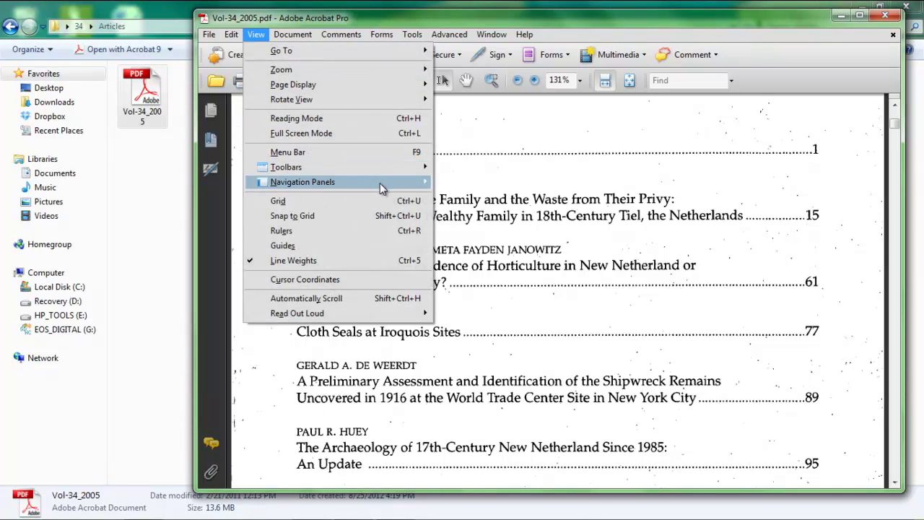
pyautogui.moveTo(381, 184)
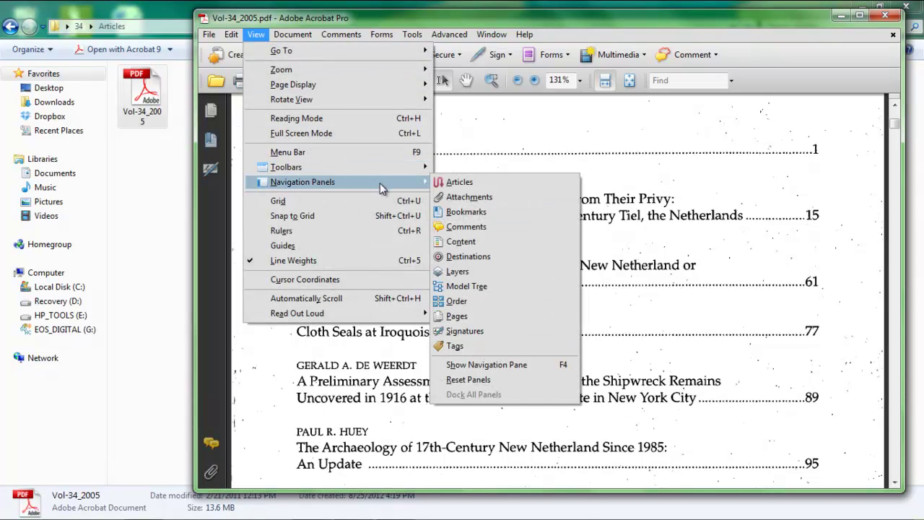
pyautogui.click(496, 312)
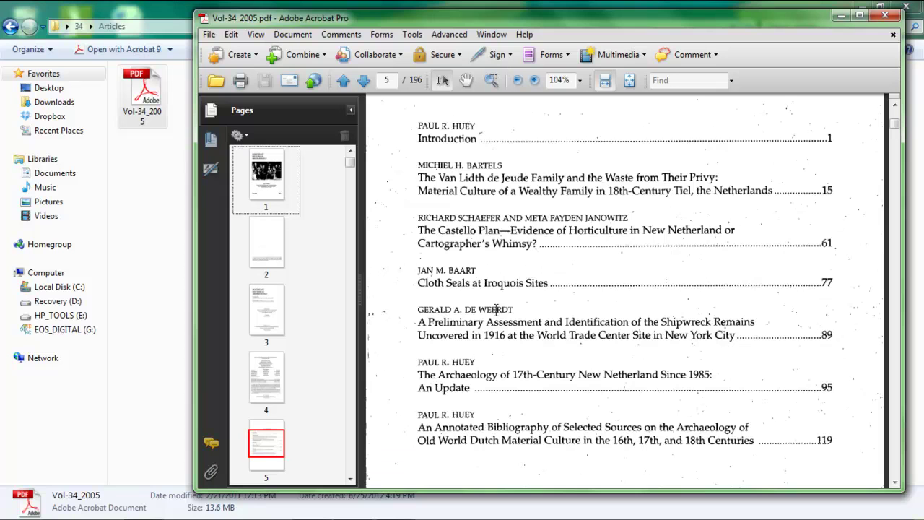
# Step: Delete pages 1 to 65, everything before the first page of the Castello Plan article
pyautogui.moveTo(349, 163); pyautogui.dragTo(357, 260)
pyautogui.click(269, 456)
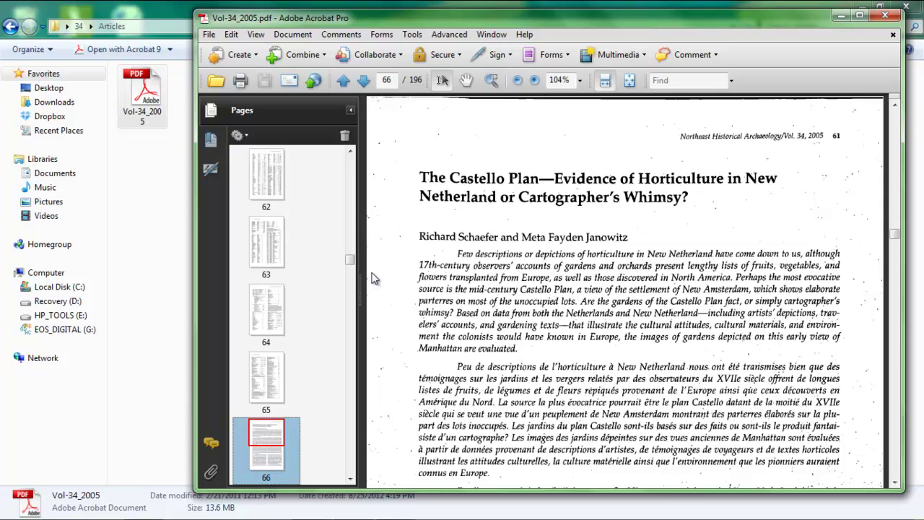
pyautogui.click(267, 366)
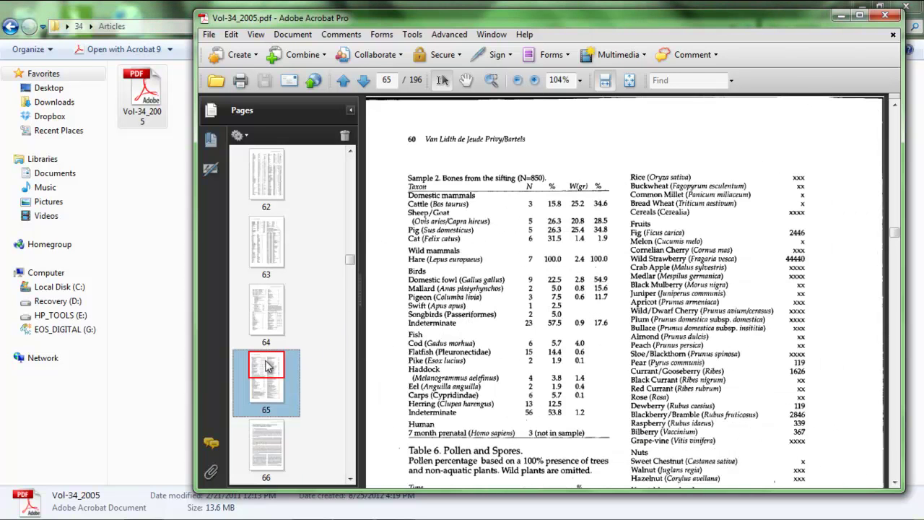
pyautogui.moveTo(350, 260); pyautogui.dragTo(346, 160)
pyautogui.click(257, 177)
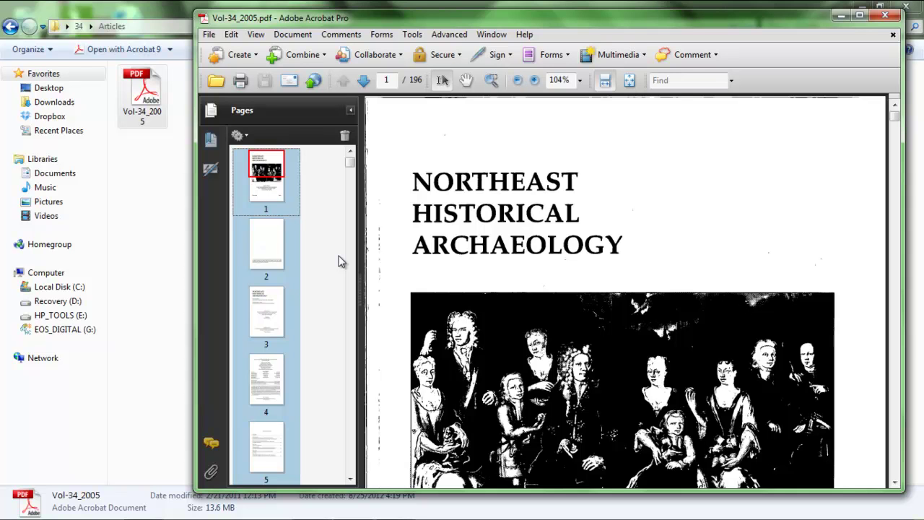
pyautogui.rightClick(257, 236)
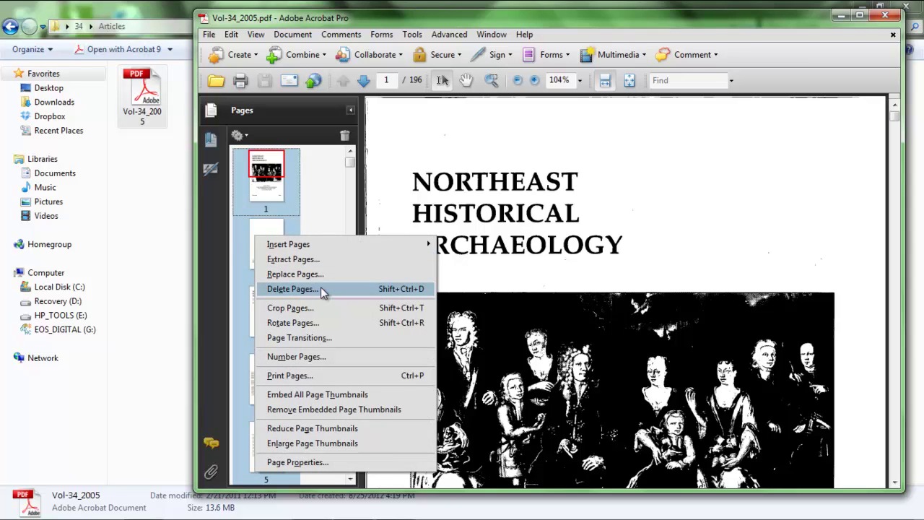
pyautogui.click(241, 35)
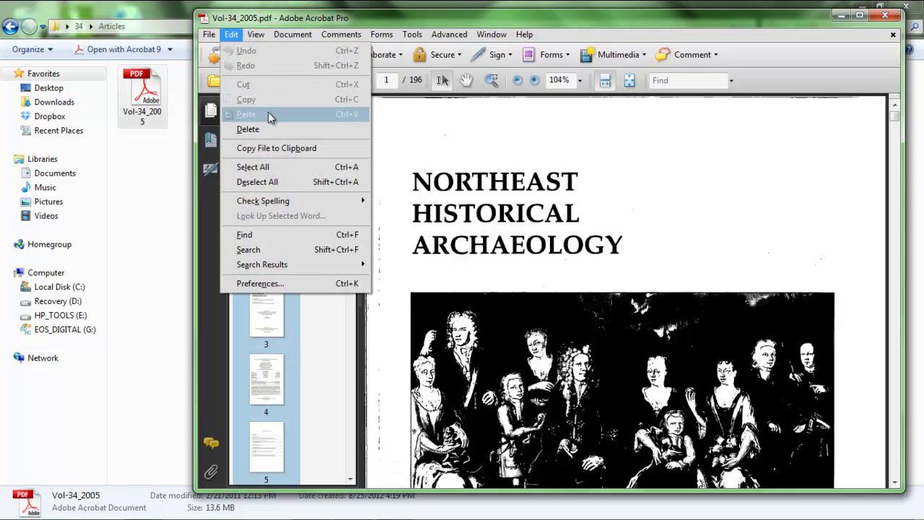
pyautogui.click(275, 129)
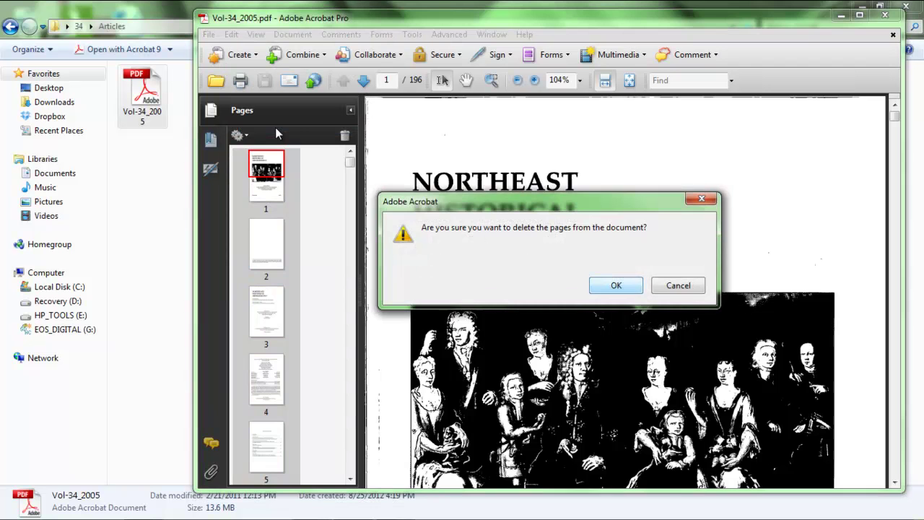
pyautogui.press('Return')
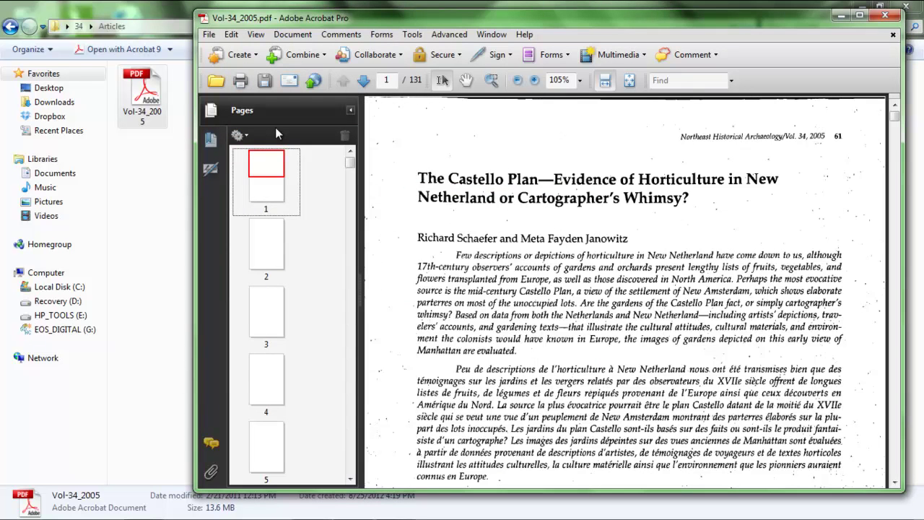
# Step: Delete pages 17 to 131, from the start of the Cloth Seals at Iroquois Sites article to the document's end
pyautogui.moveTo(353, 165); pyautogui.dragTo(356, 201)
pyautogui.click(271, 394)
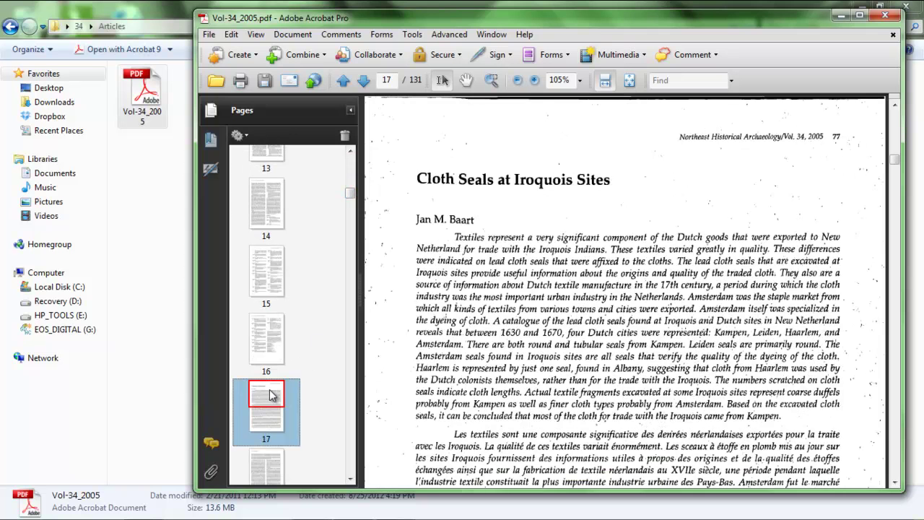
pyautogui.moveTo(350, 196); pyautogui.dragTo(350, 468)
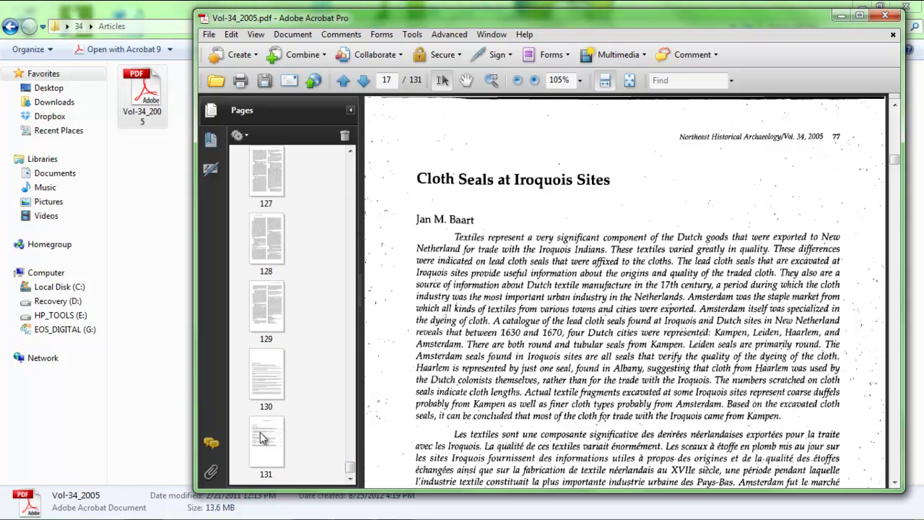
pyautogui.keyDown('shift'); pyautogui.click(262, 438); pyautogui.keyUp('shift')
pyautogui.rightClick(262, 438)
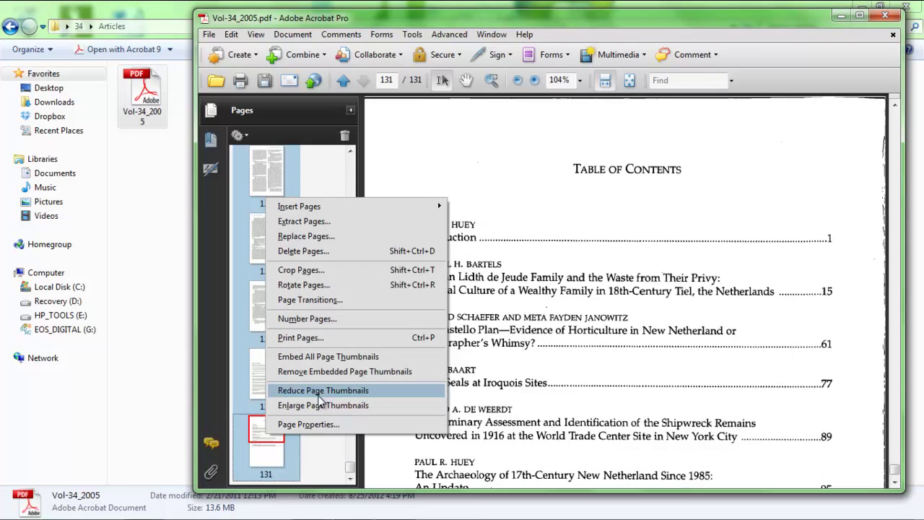
pyautogui.click(334, 251)
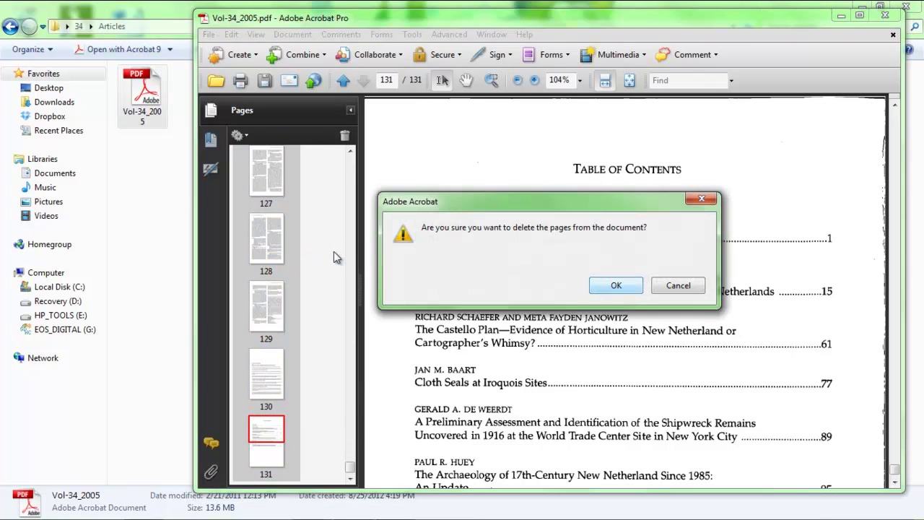
pyautogui.press('Return')
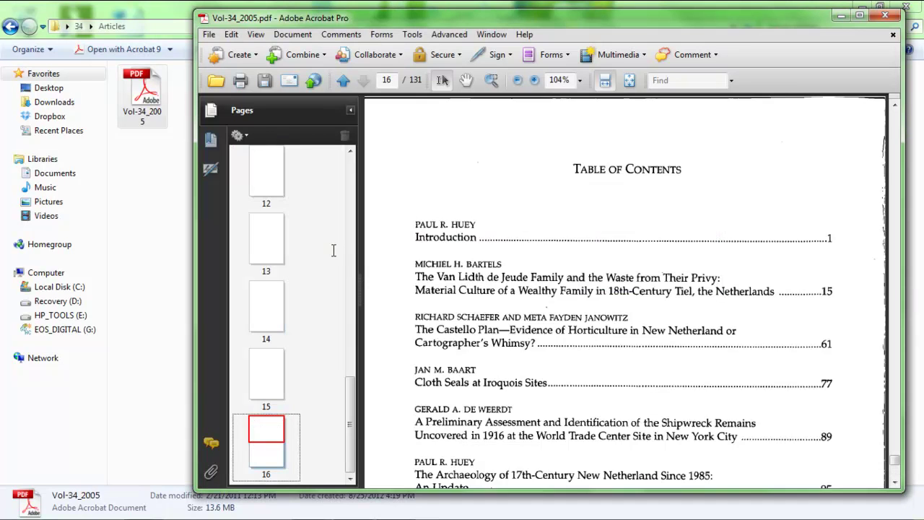
# Step: Save the trimmed article as a new PDF in the Articles folder, named with 03, both authors' surnames and "Castello Plan"
pyautogui.moveTo(353, 429); pyautogui.dragTo(355, 161)
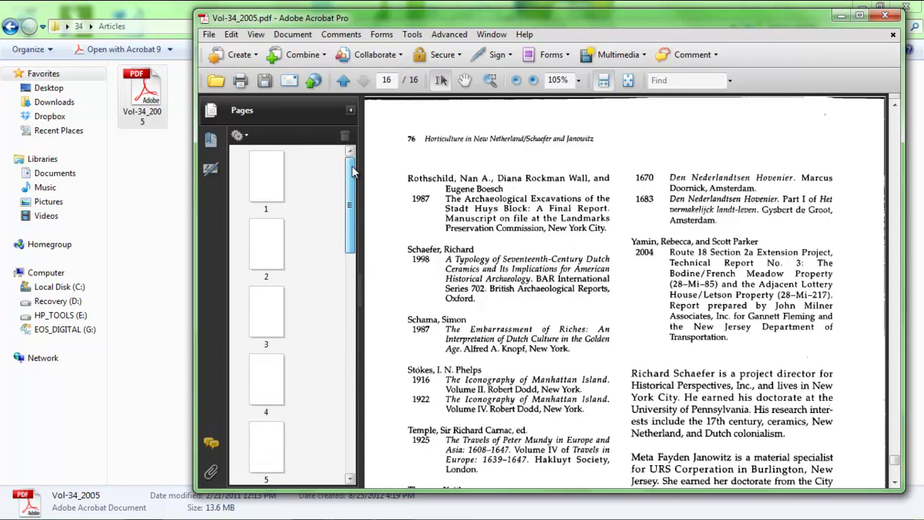
pyautogui.click(277, 184)
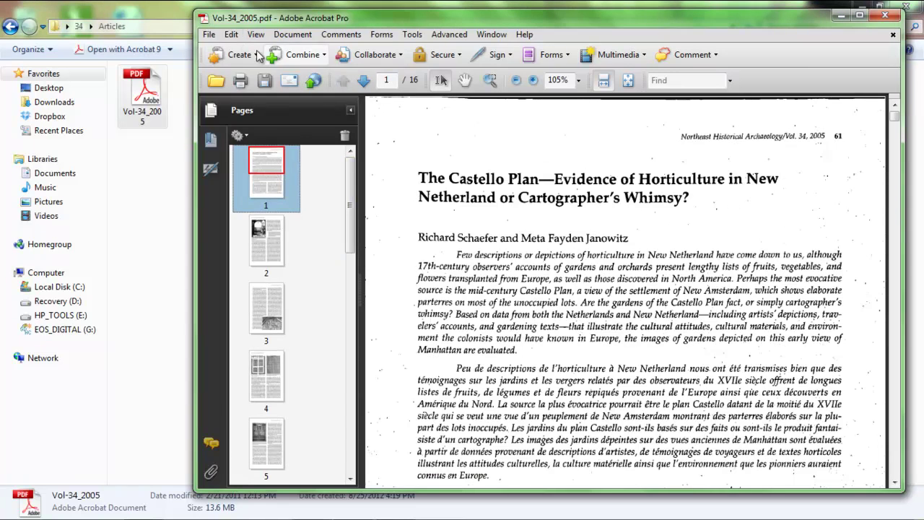
pyautogui.click(208, 34)
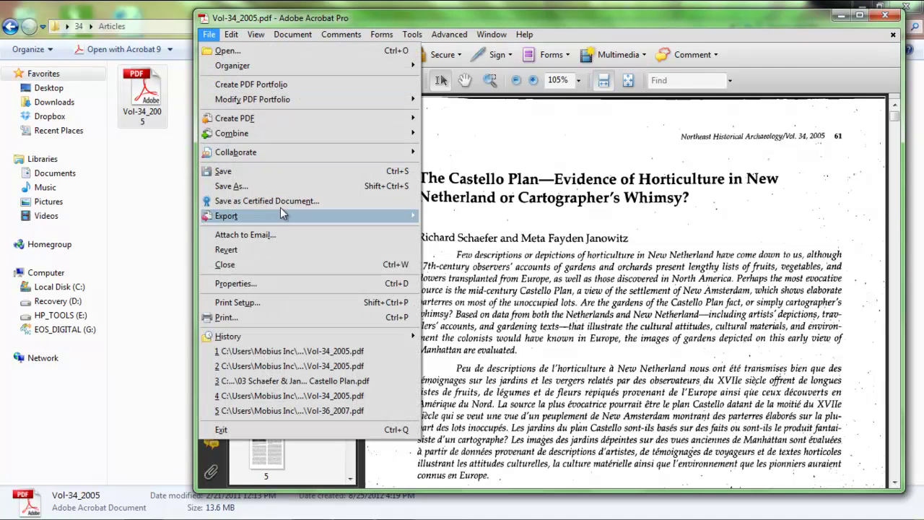
pyautogui.click(285, 190)
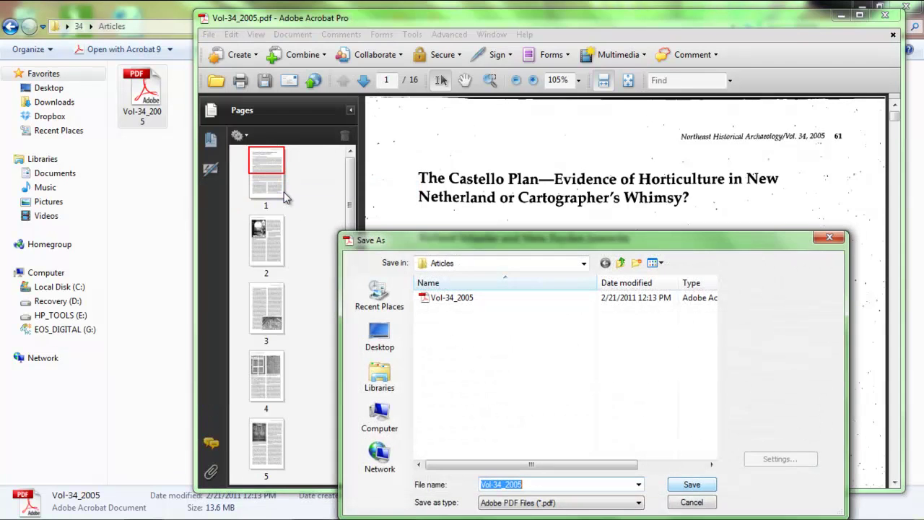
pyautogui.write('03')
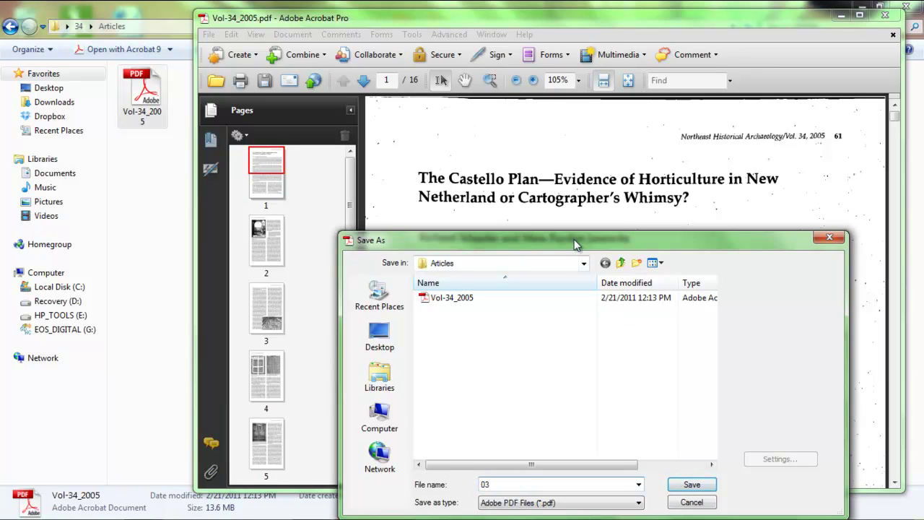
pyautogui.moveTo(574, 239); pyautogui.dragTo(577, 254)
pyautogui.write('Schaefer & Janow')
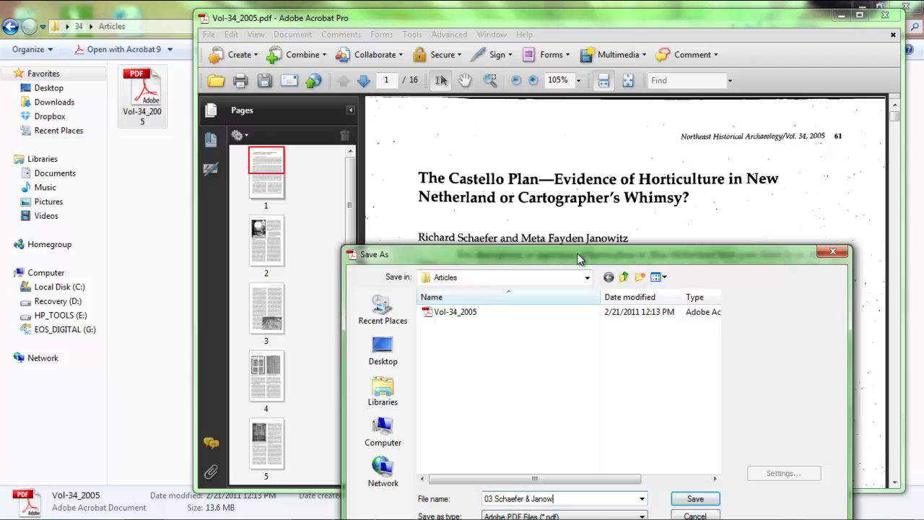
pyautogui.write('itz - Castello Plan')
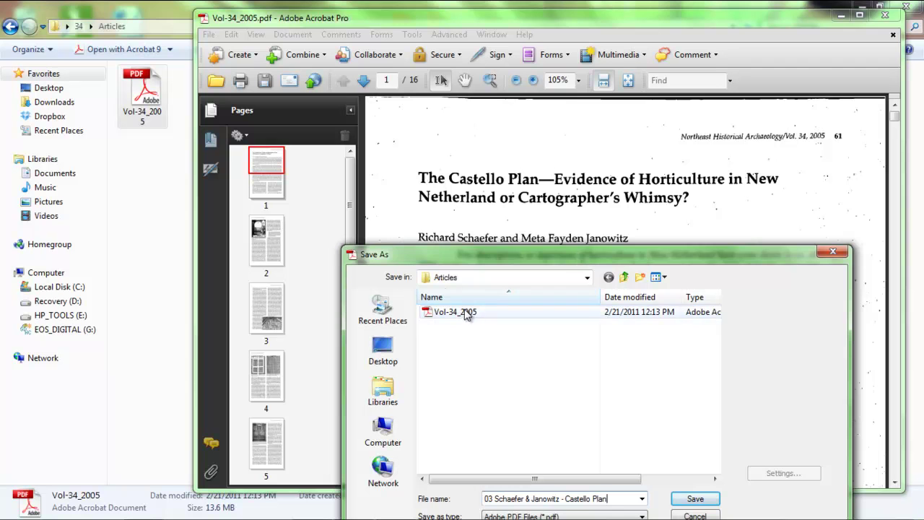
pyautogui.click(689, 500)
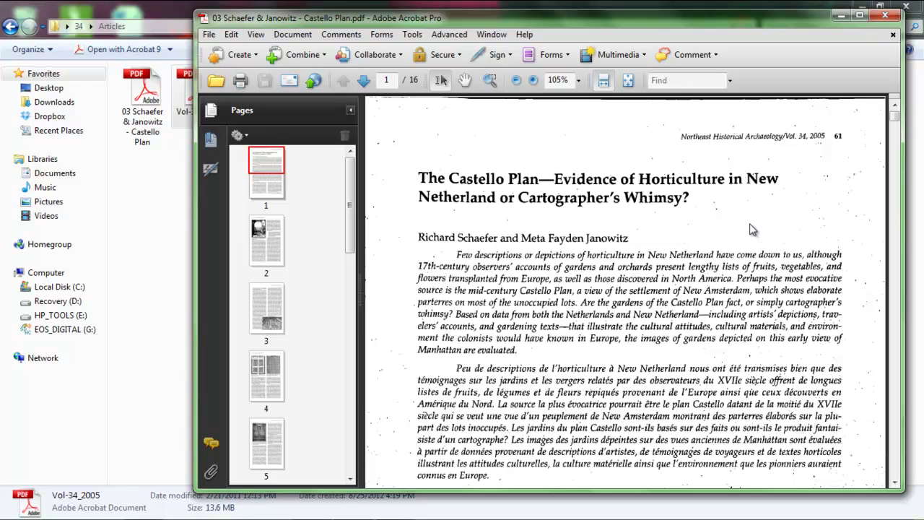
# Step: Crop all pages to just inside page 1's scanned edges, with margins of about 0.07 in top and left, 0.05 in bottom and 0.06 in right
pyautogui.click(412, 34)
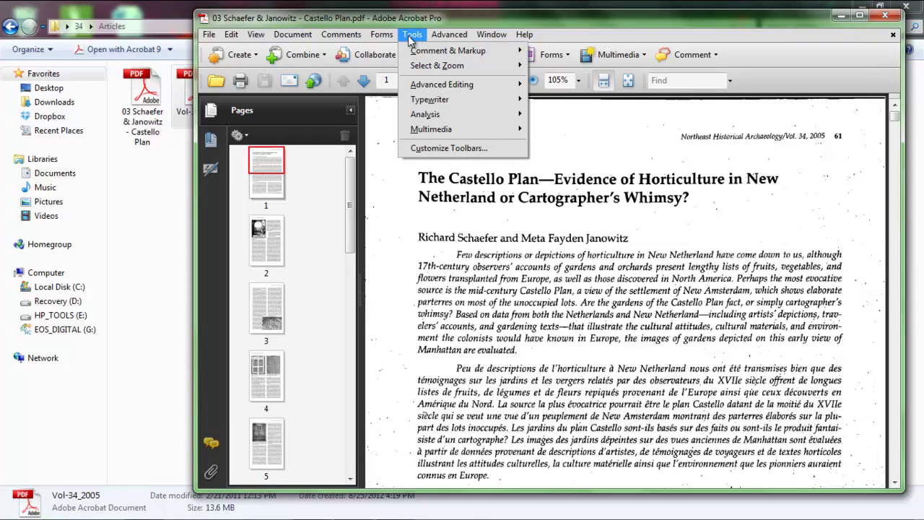
pyautogui.moveTo(454, 84)
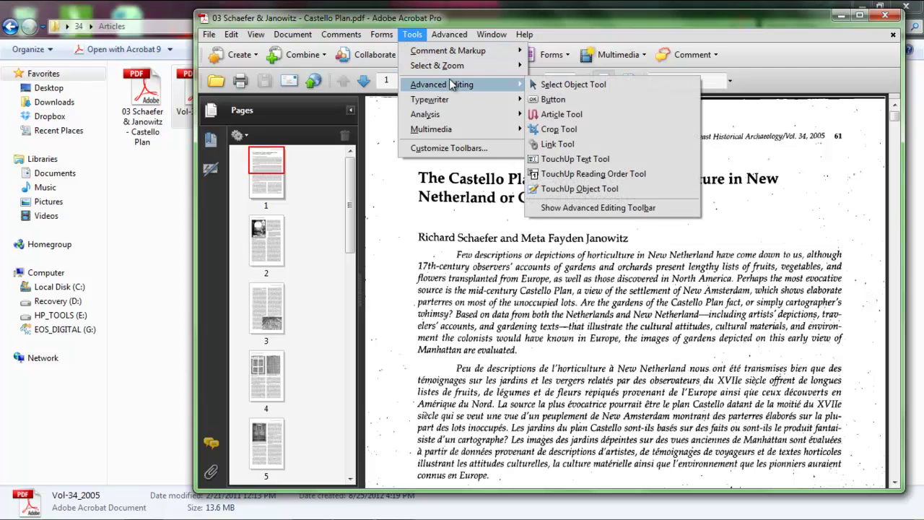
pyautogui.click(560, 129)
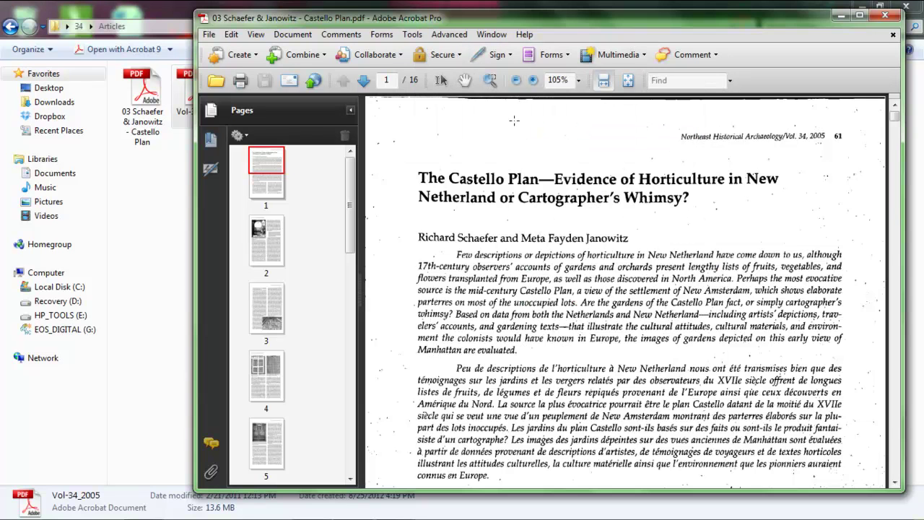
pyautogui.moveTo(371, 102); pyautogui.dragTo(880, 515)
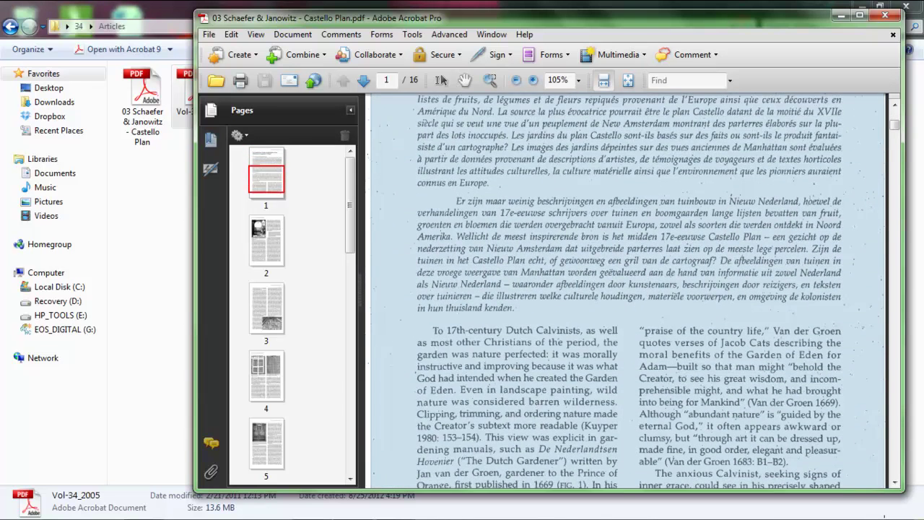
pyautogui.scroll(-5, 879, 395)
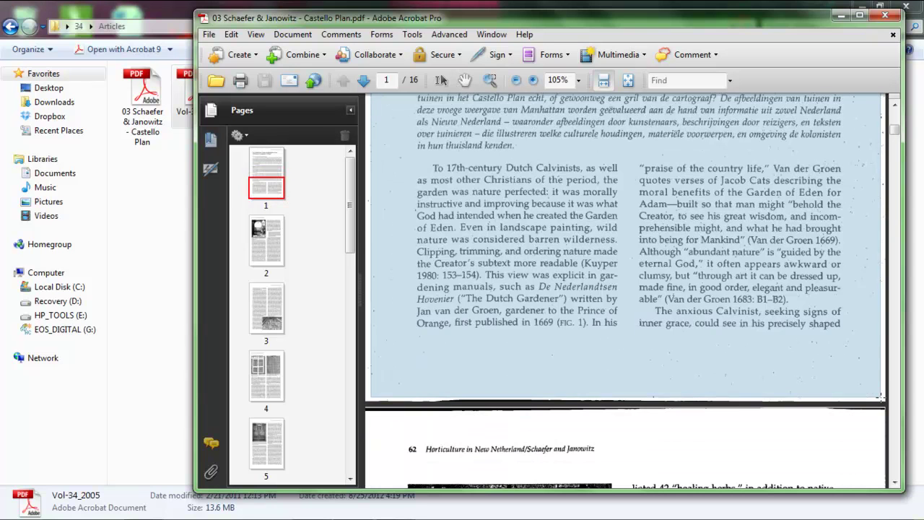
pyautogui.moveTo(879, 396); pyautogui.dragTo(879, 396)
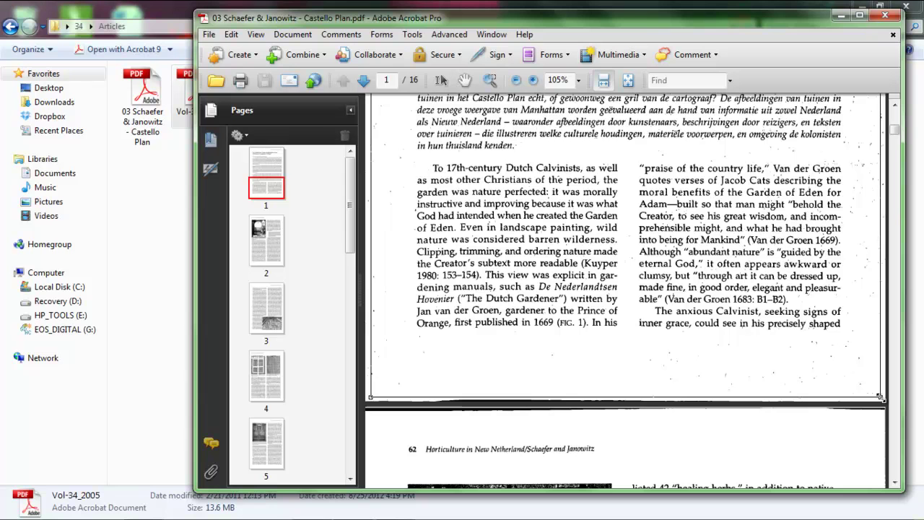
pyautogui.doubleClick(879, 395)
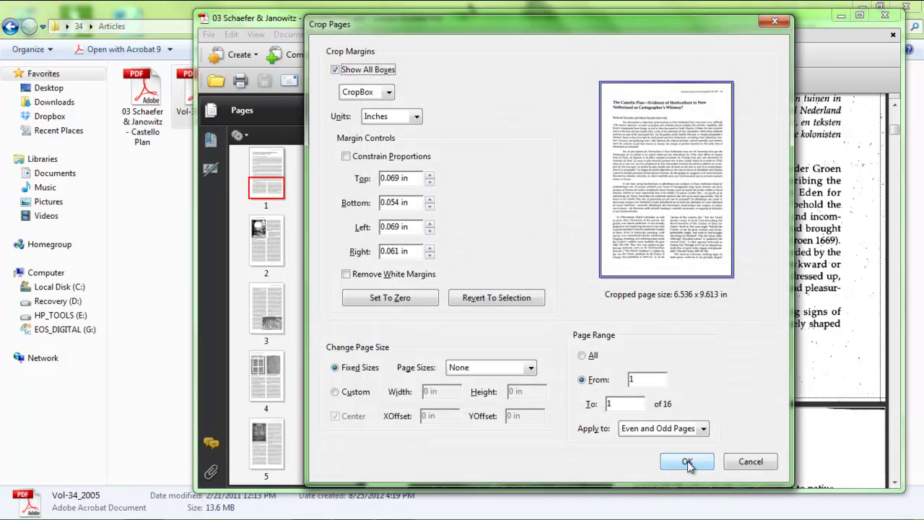
pyautogui.click(585, 356)
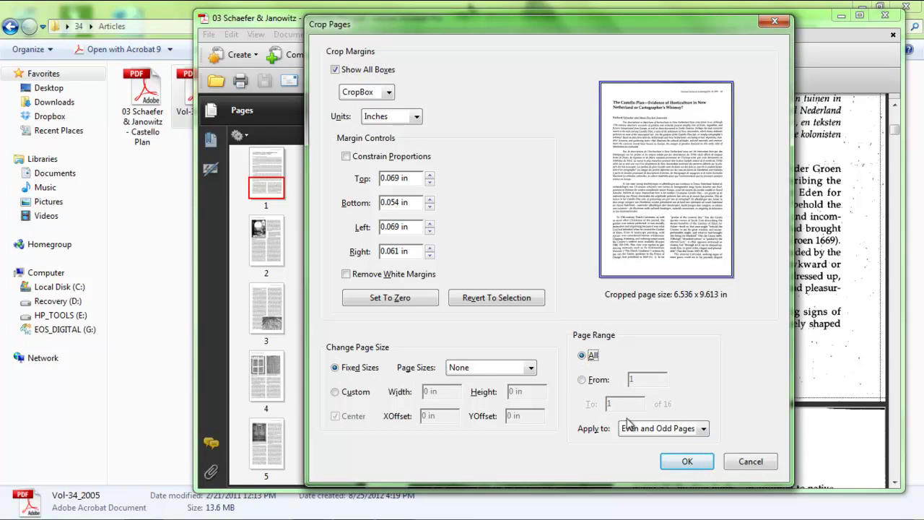
pyautogui.click(675, 462)
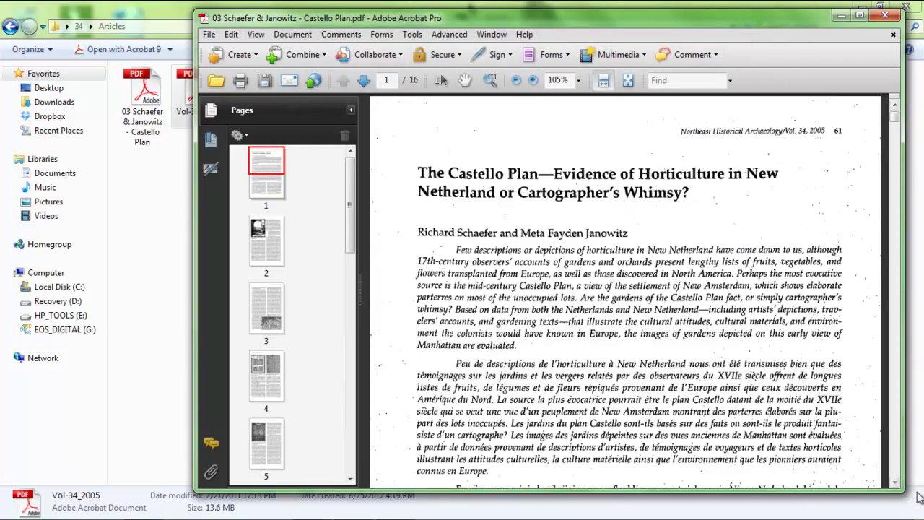
# Step: Look through all the cropped pages to the document's end and return to page 1
pyautogui.click(894, 481)
pyautogui.scroll(-20, 897, 489)
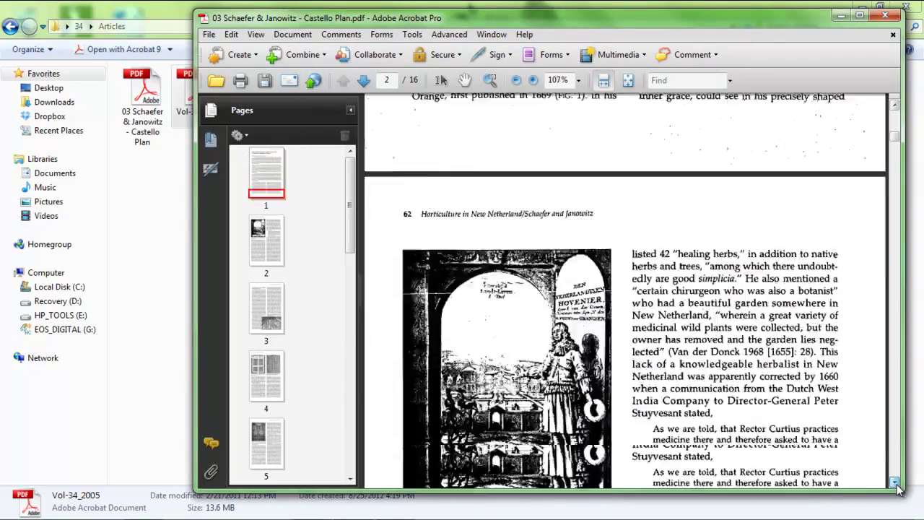
pyautogui.scroll(-15, 897, 488)
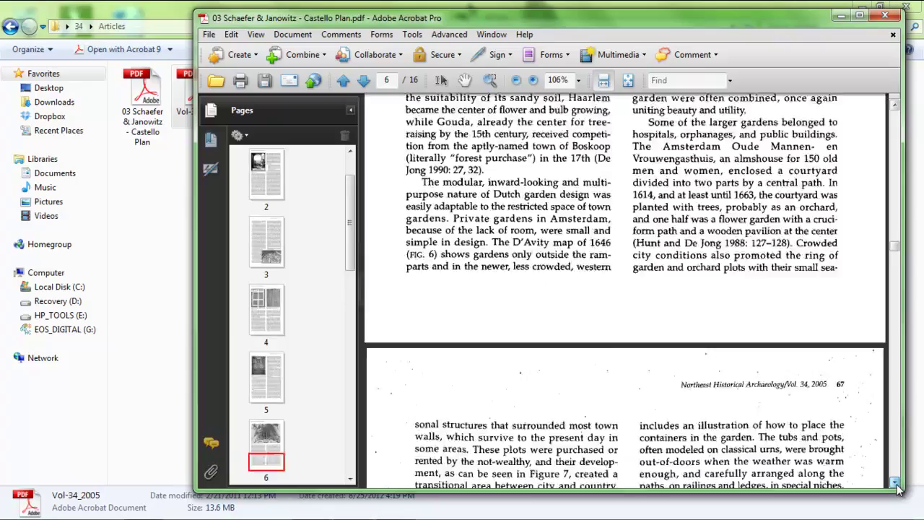
pyautogui.scroll(-15, 897, 488)
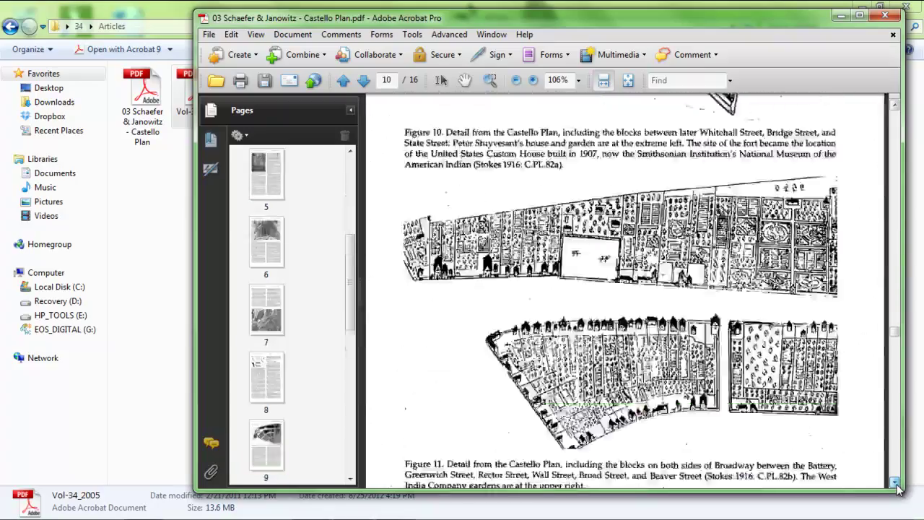
pyautogui.scroll(-15, 897, 488)
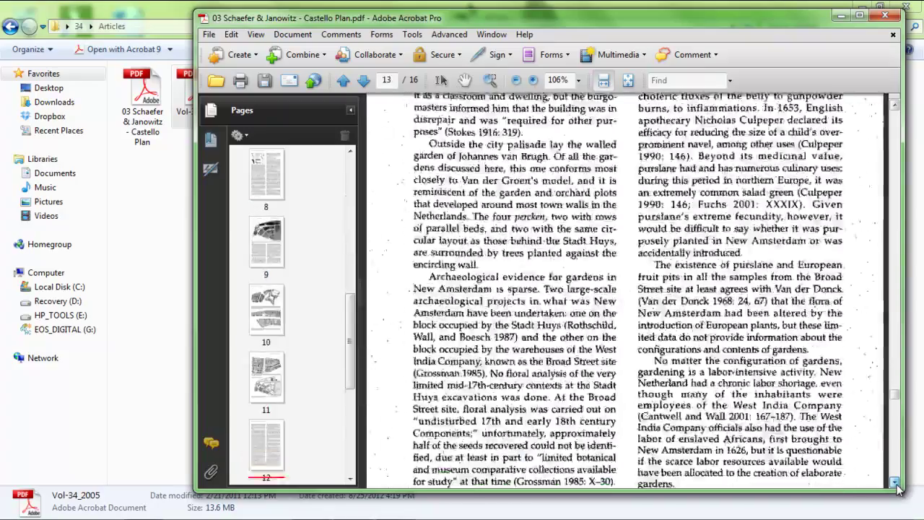
pyautogui.scroll(-3, 897, 488)
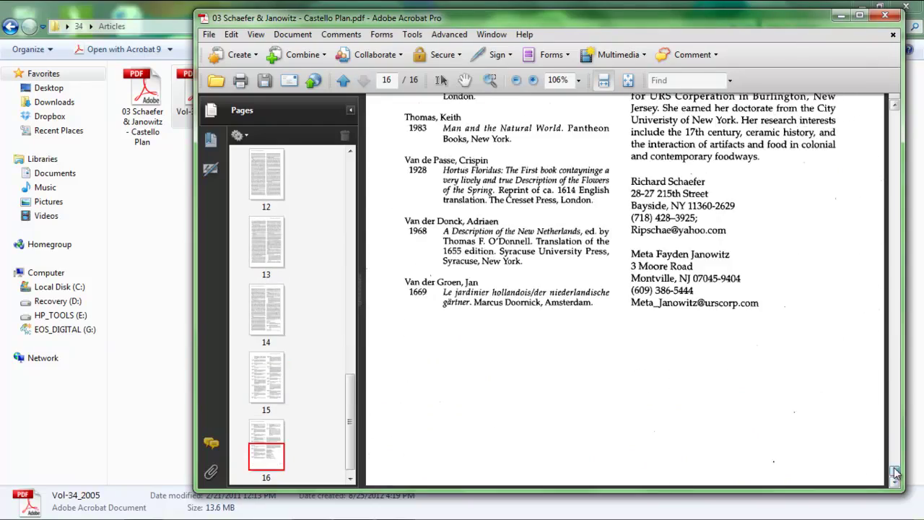
pyautogui.moveTo(894, 465); pyautogui.dragTo(895, 112)
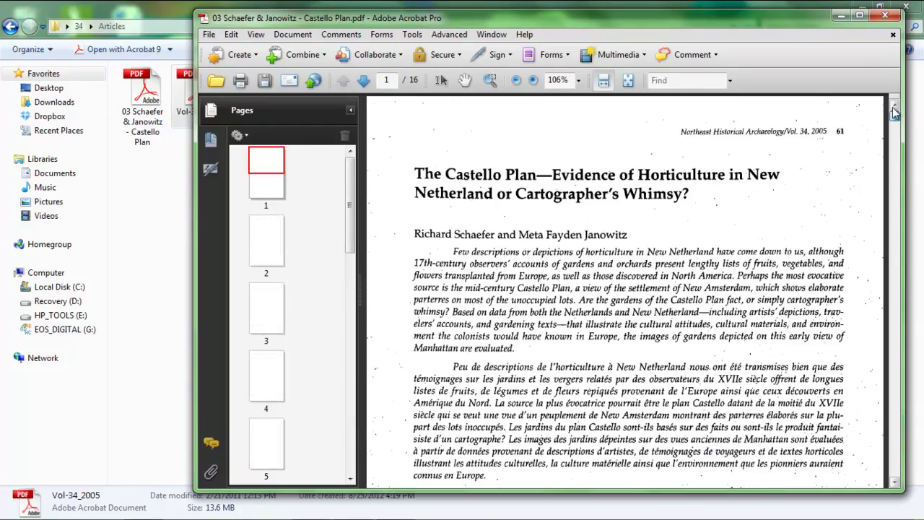
# Step: Replace the Figure 1 scan on page 2 with the KF01 JPEG using the TouchUp Object tool, fitting it over the original figure's area
pyautogui.click(260, 231)
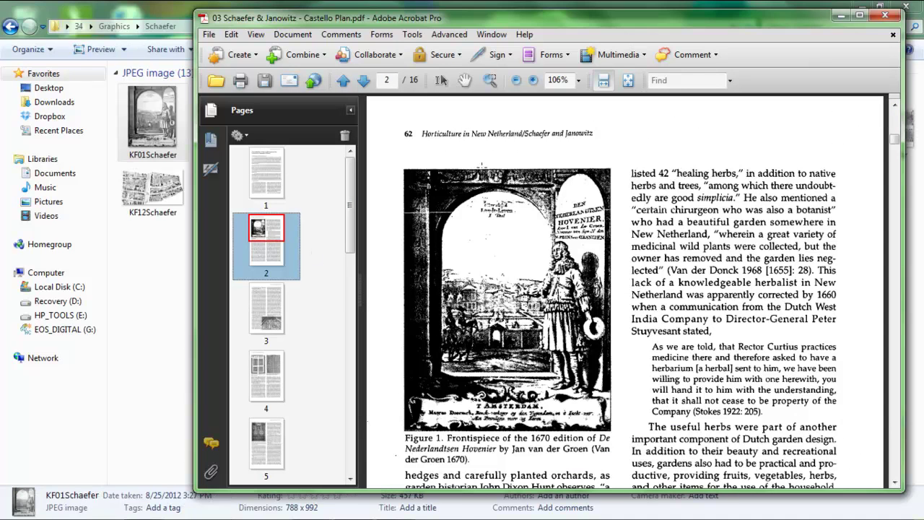
pyautogui.click(412, 34)
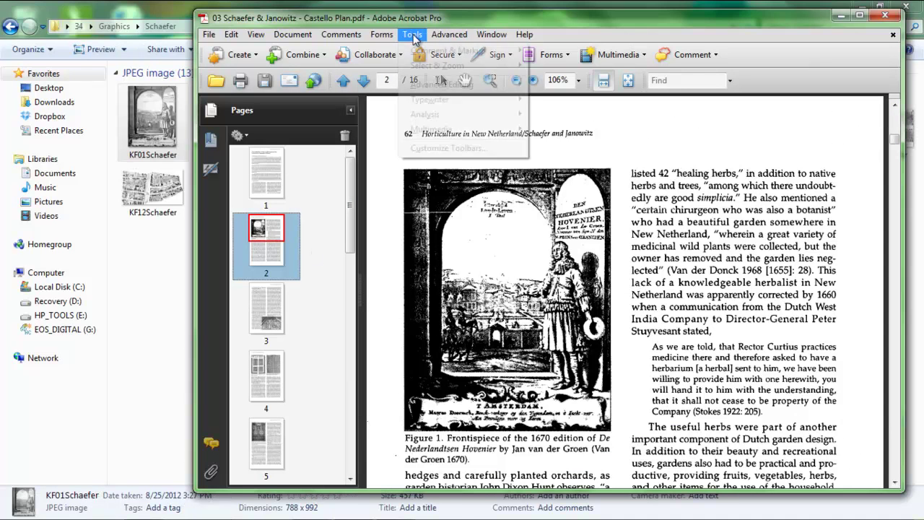
pyautogui.moveTo(485, 83)
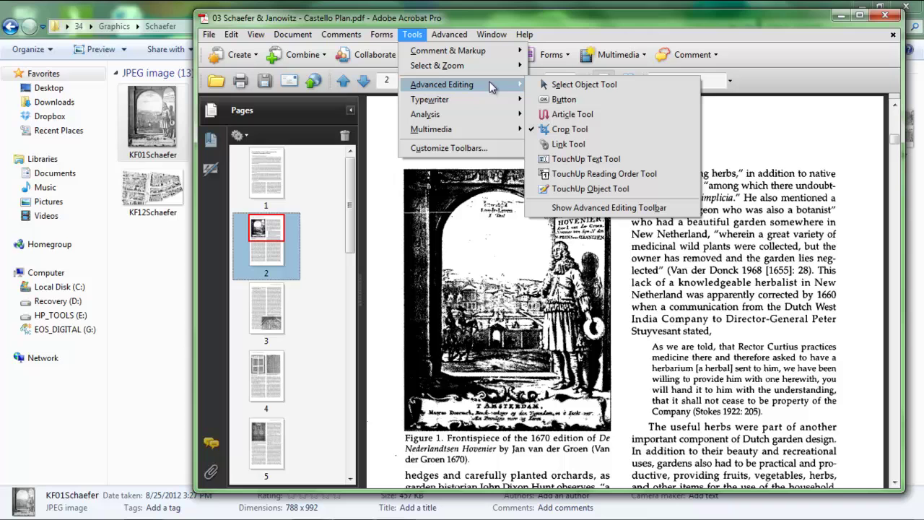
pyautogui.click(642, 190)
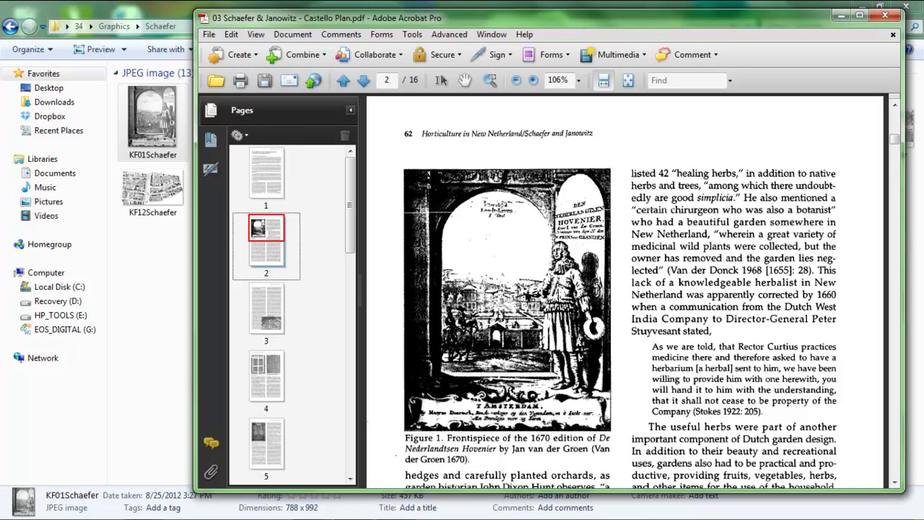
pyautogui.click(507, 300)
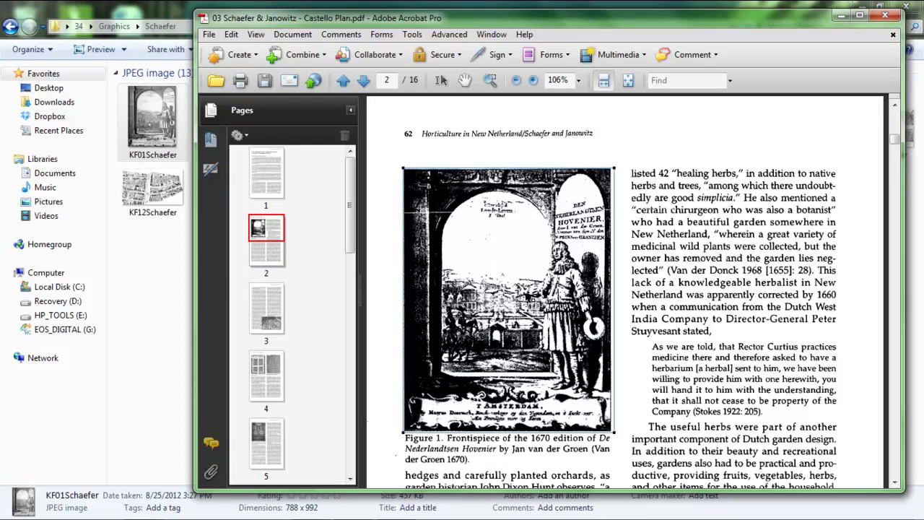
pyautogui.rightClick(508, 316)
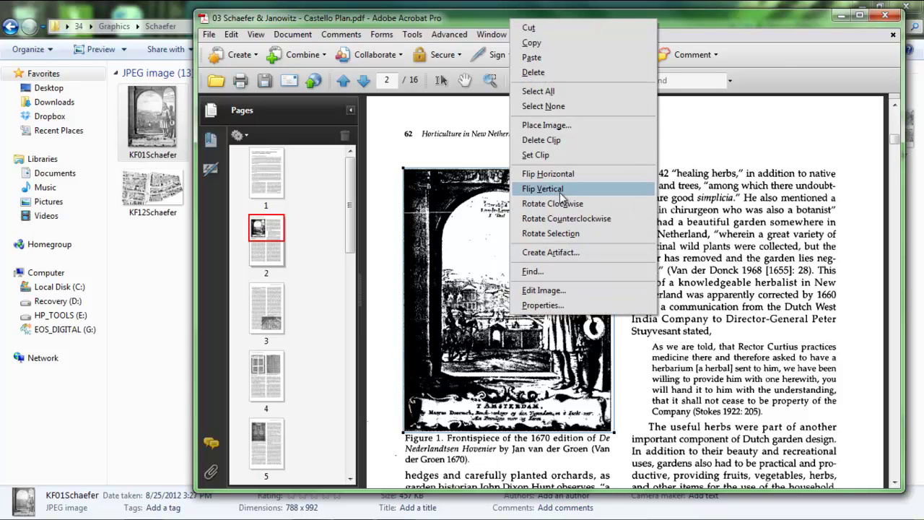
pyautogui.click(576, 125)
pyautogui.click(449, 290)
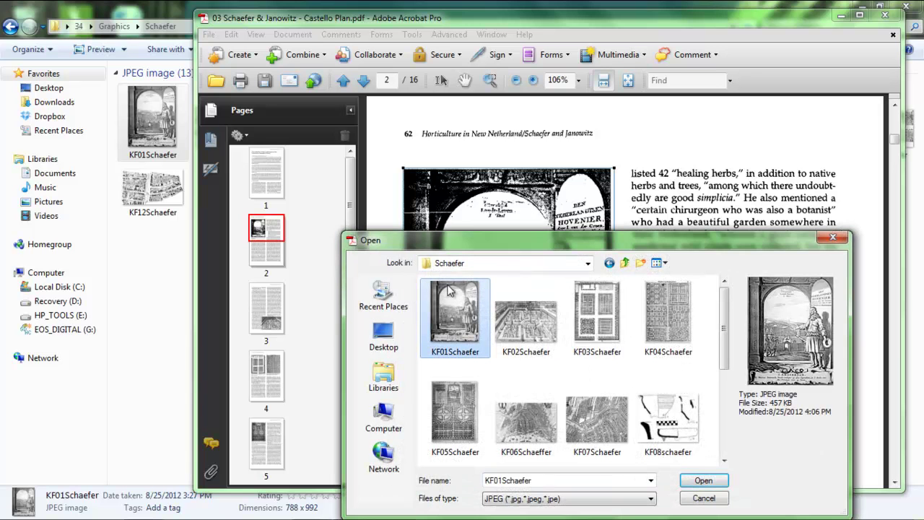
pyautogui.click(693, 486)
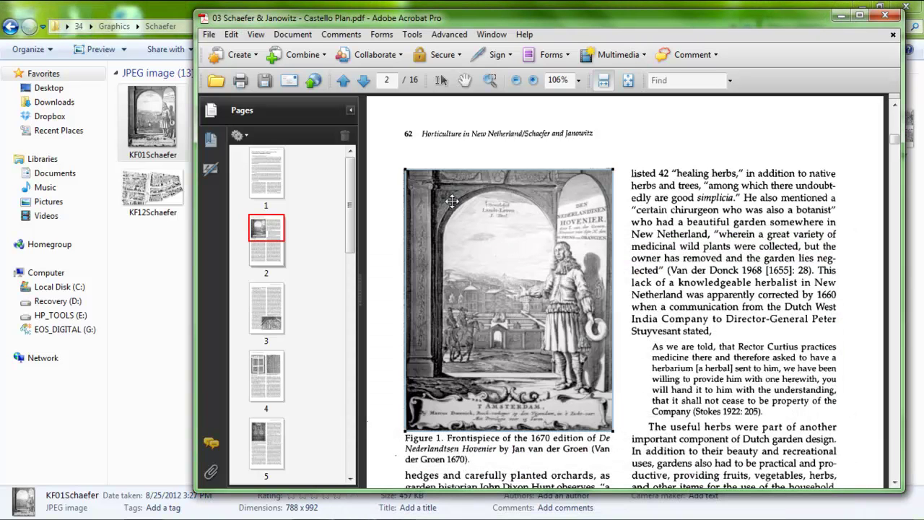
pyautogui.moveTo(401, 167); pyautogui.dragTo(400, 165)
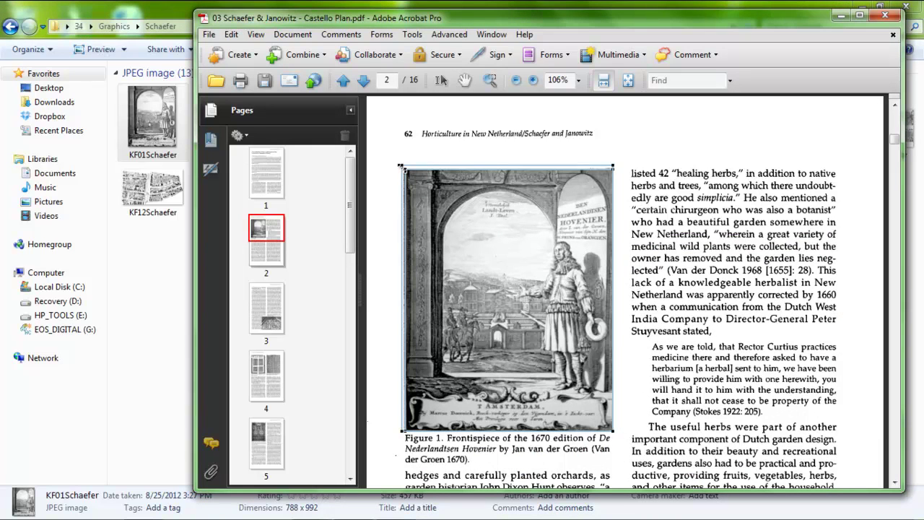
pyautogui.moveTo(495, 302)
pyautogui.mouseDown()
pyautogui.moveTo(590, 307)
pyautogui.moveTo(453, 309)
pyautogui.moveTo(504, 297)
pyautogui.moveTo(497, 302)
pyautogui.mouseUp()
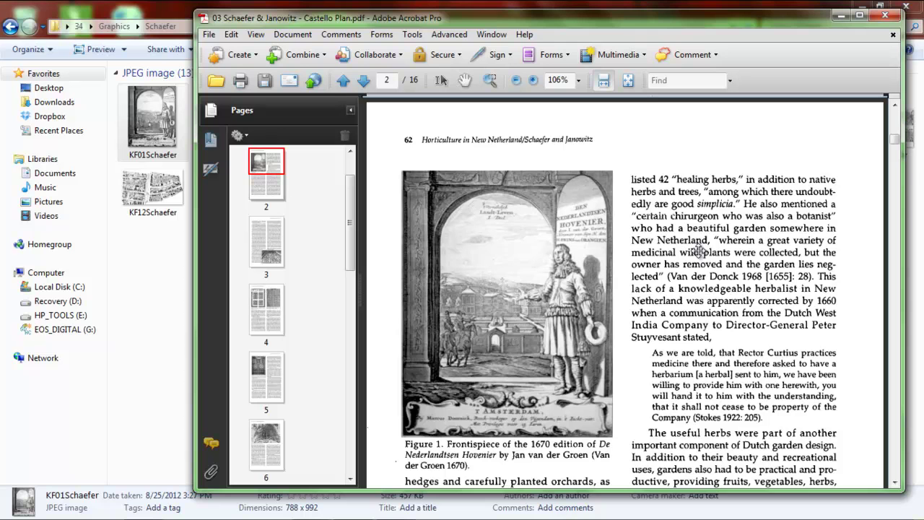
# Step: Run OCR text recognition on all pages in English (US) with Searchable Image output at 600 dpi
pyautogui.click(292, 34)
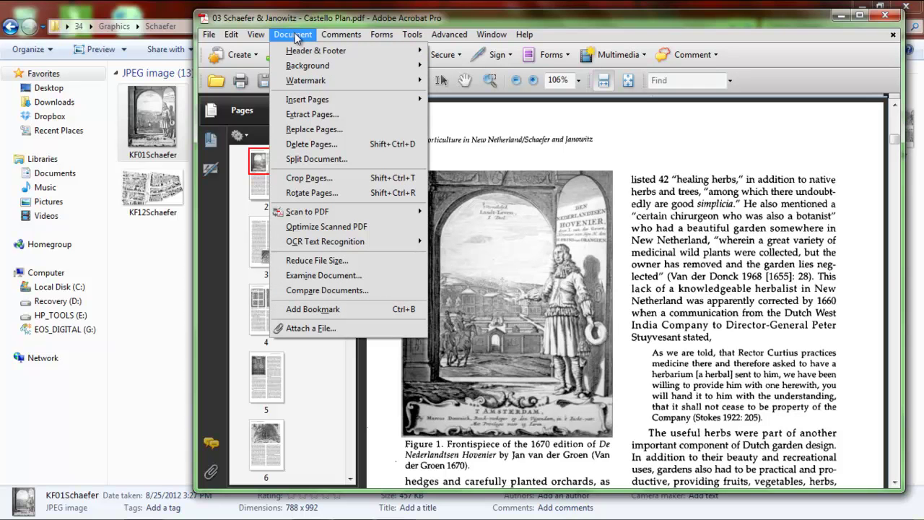
pyautogui.moveTo(403, 249)
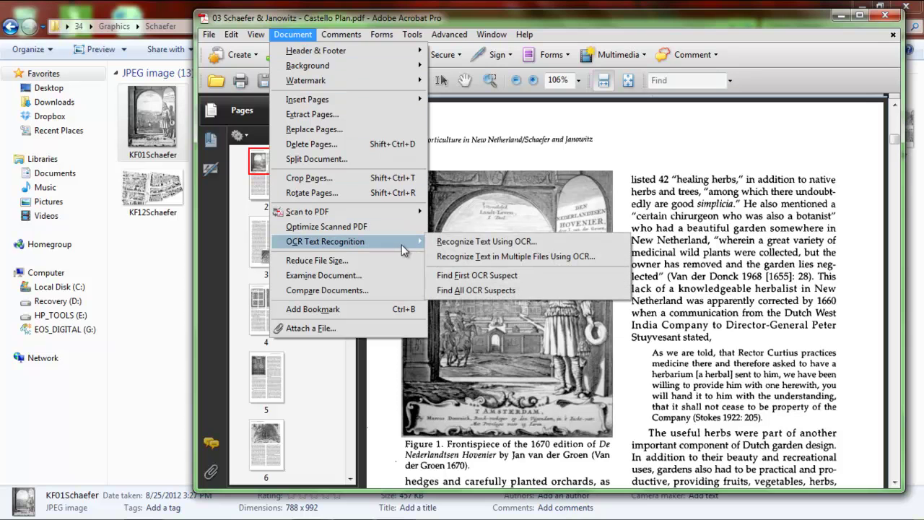
pyautogui.click(514, 249)
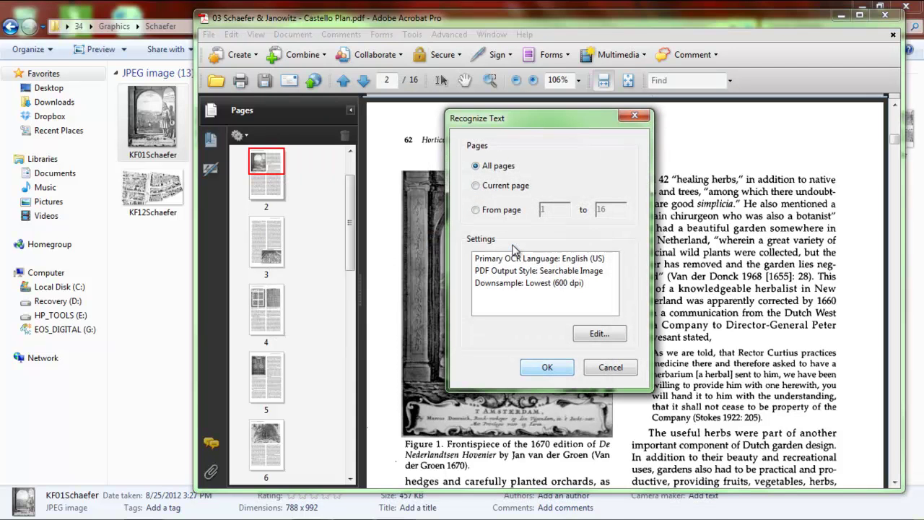
pyautogui.click(547, 367)
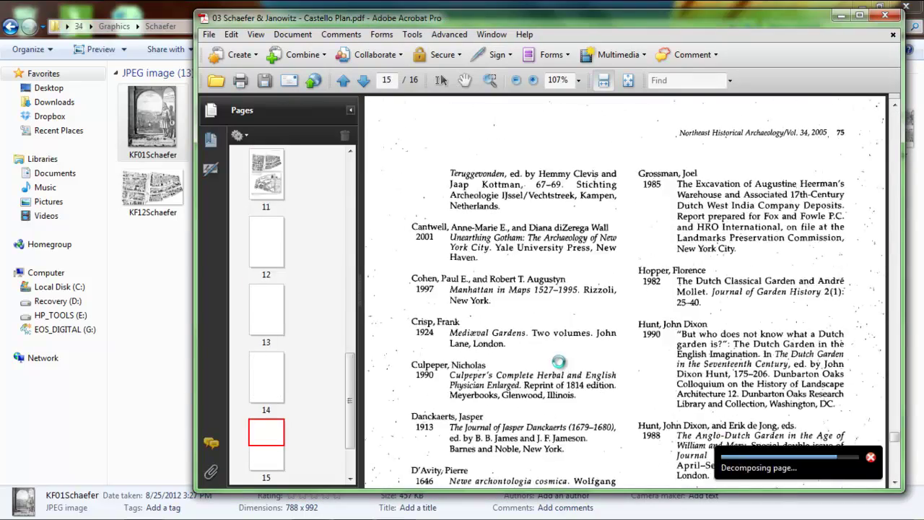
# Step: Copy the title and author lines from page 1 into the document properties' Keywords, and join the title onto one line
pyautogui.moveTo(633, 237); pyautogui.dragTo(433, 180)
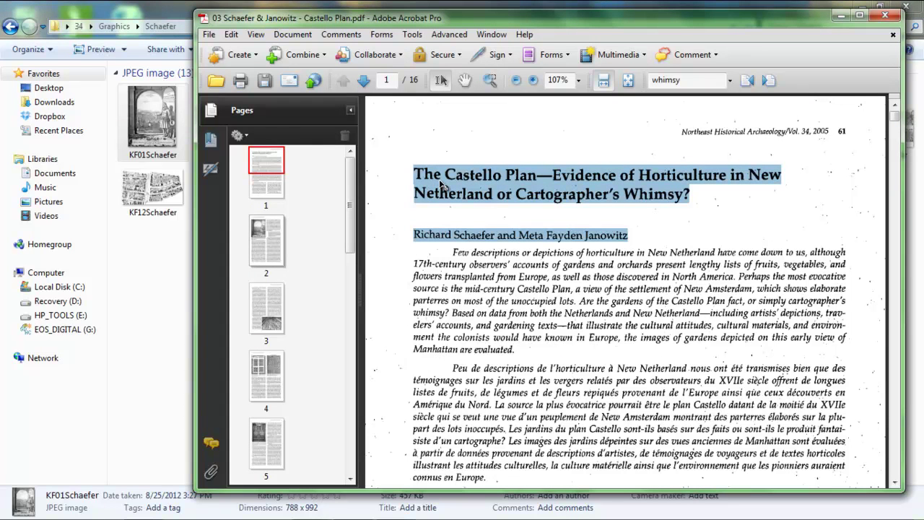
pyautogui.rightClick(442, 184)
pyautogui.click(459, 187)
pyautogui.click(208, 34)
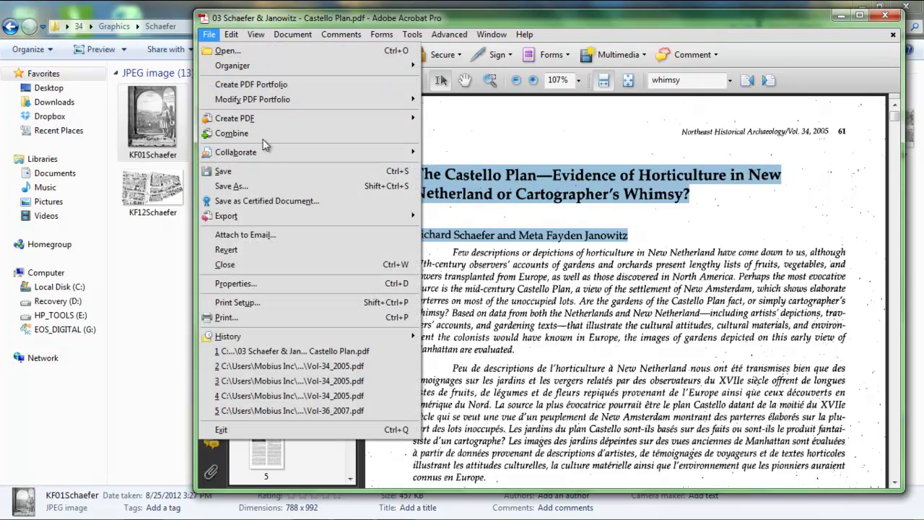
pyautogui.click(311, 283)
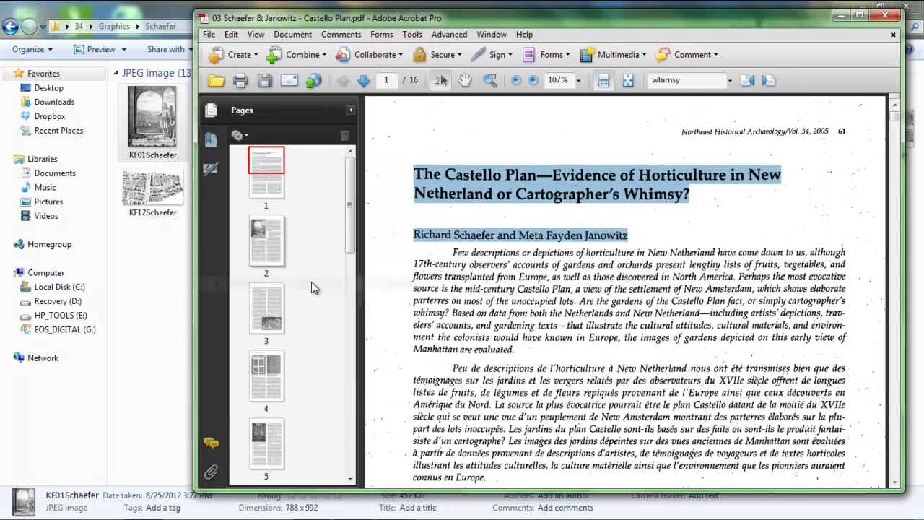
pyautogui.rightClick(538, 185)
pyautogui.click(559, 224)
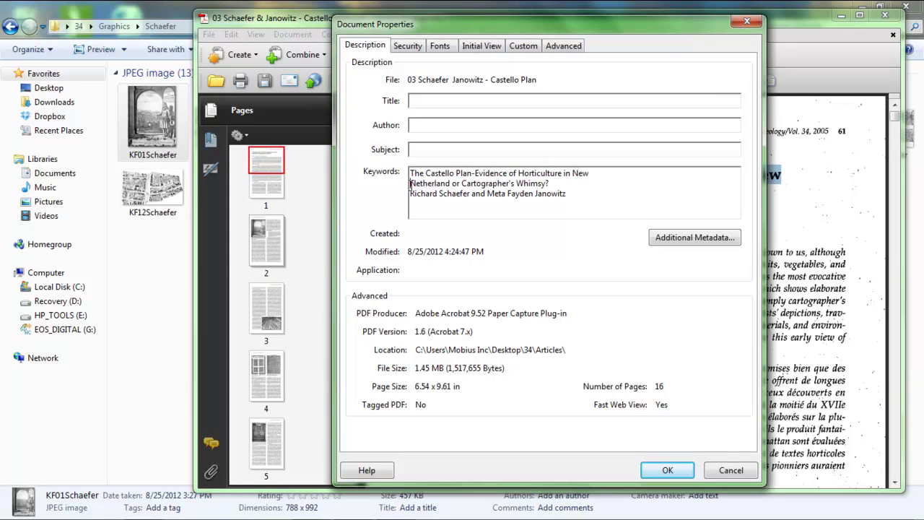
pyautogui.press('BackSpace')
# Step: Move the article's title from the Keywords into the Title property
pyautogui.moveTo(752, 172); pyautogui.dragTo(408, 173)
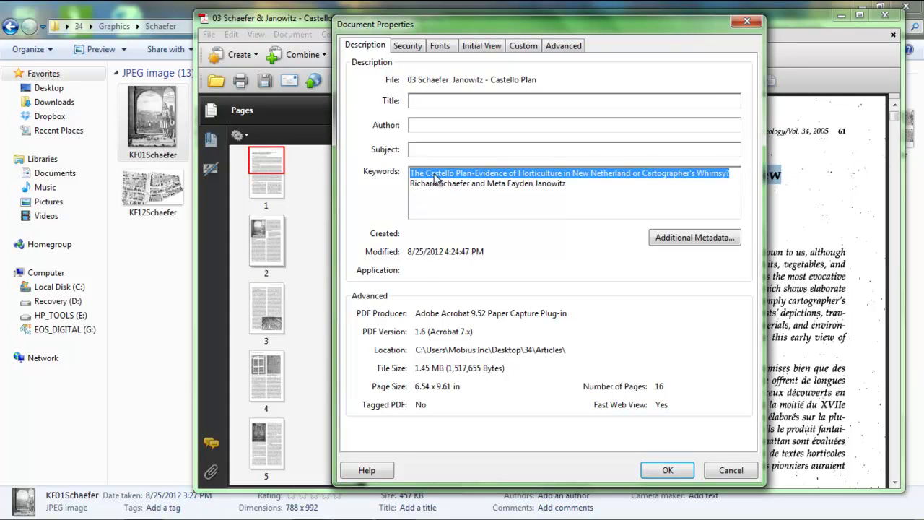
pyautogui.rightClick(435, 179)
pyautogui.click(457, 185)
pyautogui.rightClick(451, 100)
pyautogui.click(465, 138)
# Step: Move the authors' names from the Keywords into the Author property
pyautogui.moveTo(578, 186); pyautogui.dragTo(423, 203)
pyautogui.rightClick(423, 202)
pyautogui.click(442, 210)
pyautogui.click(439, 125)
pyautogui.rightClick(439, 125)
pyautogui.click(426, 165)
# Step: Set the Subject property to Archaeology
pyautogui.click(426, 148)
pyautogui.write('A')
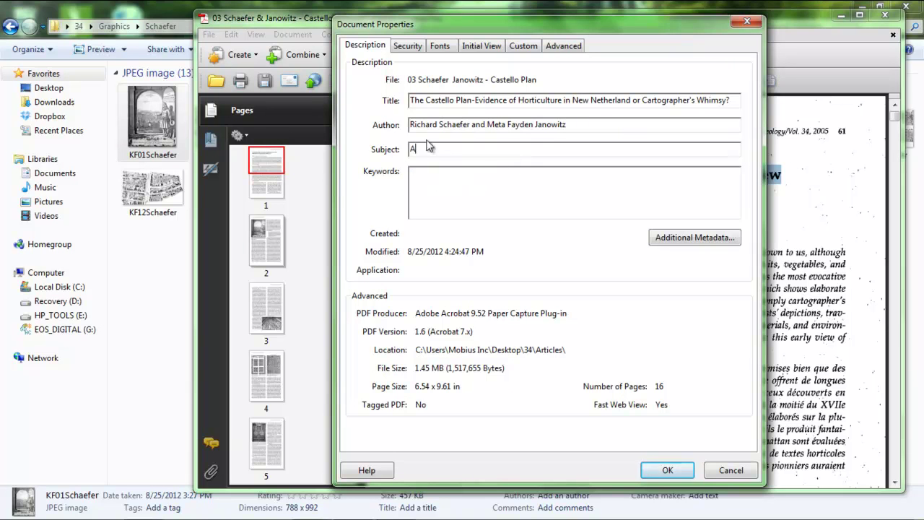
pyautogui.write('rchaeology')
# Step: Copy the keyword list, from Archaeology to New Amsterdam, from the Word document into the Keywords property and apply the document properties
pyautogui.moveTo(570, 210); pyautogui.dragTo(202, 178)
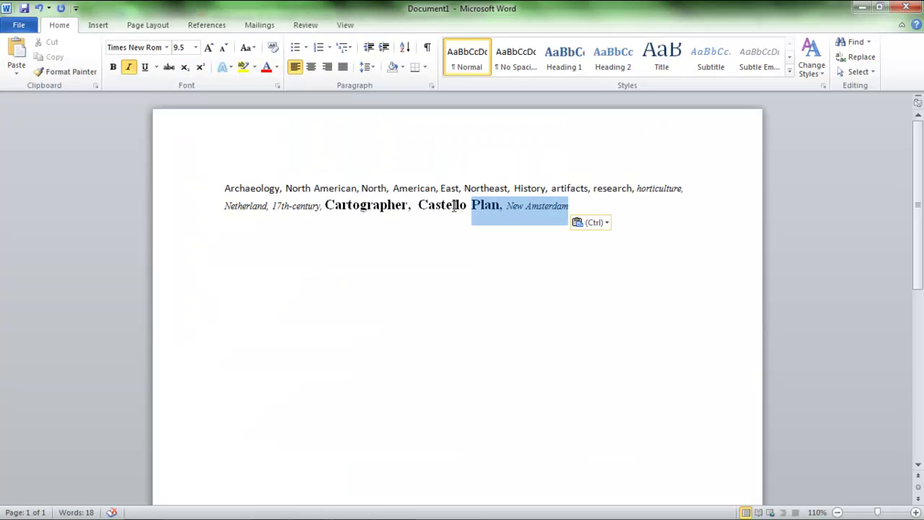
pyautogui.rightClick(299, 195)
pyautogui.click(332, 219)
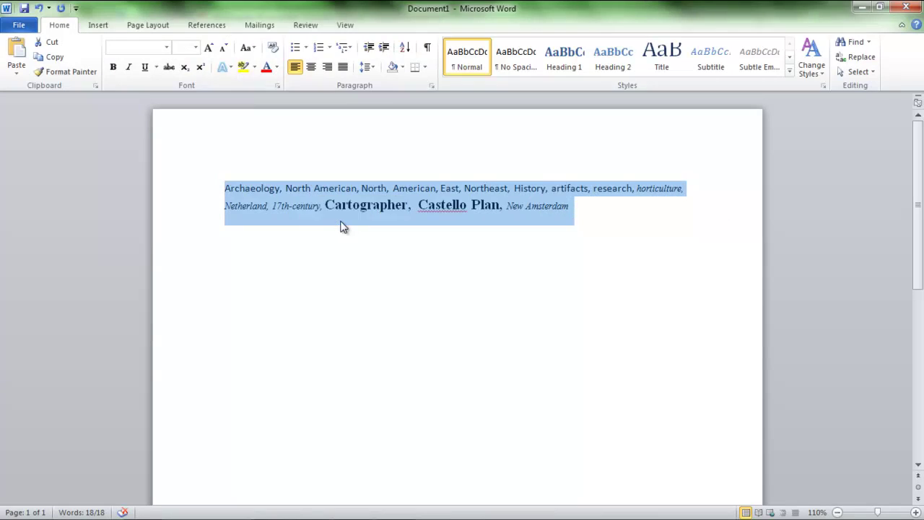
pyautogui.hotkey('alt', 'Tab')
pyautogui.rightClick(458, 179)
pyautogui.click(490, 214)
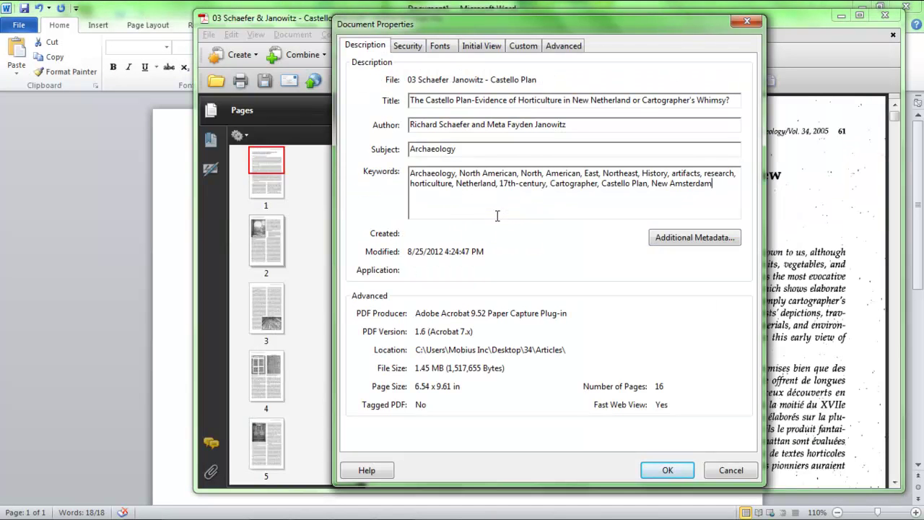
pyautogui.click(667, 470)
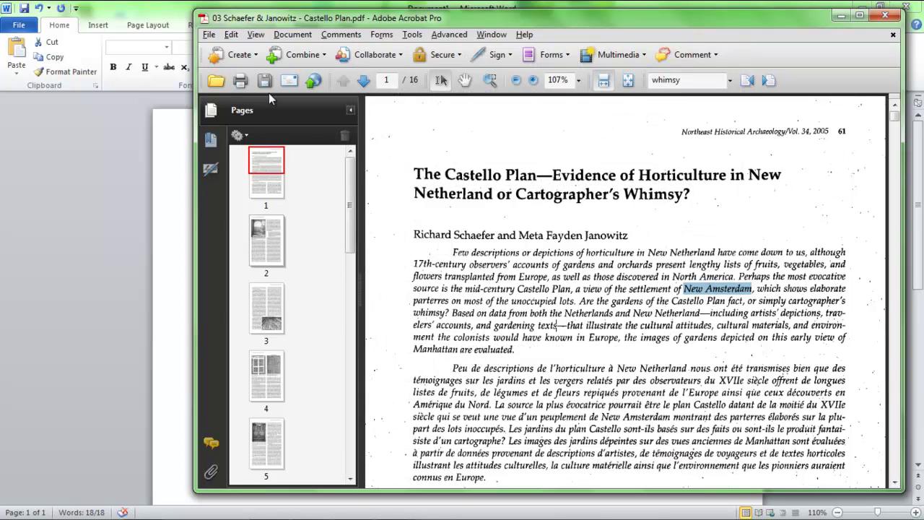
# Step: Save the edited article PDF
pyautogui.click(209, 34)
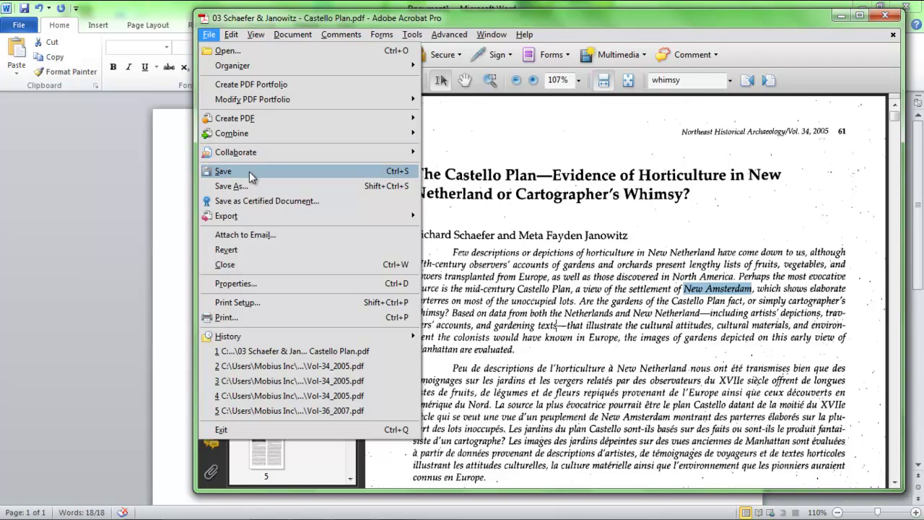